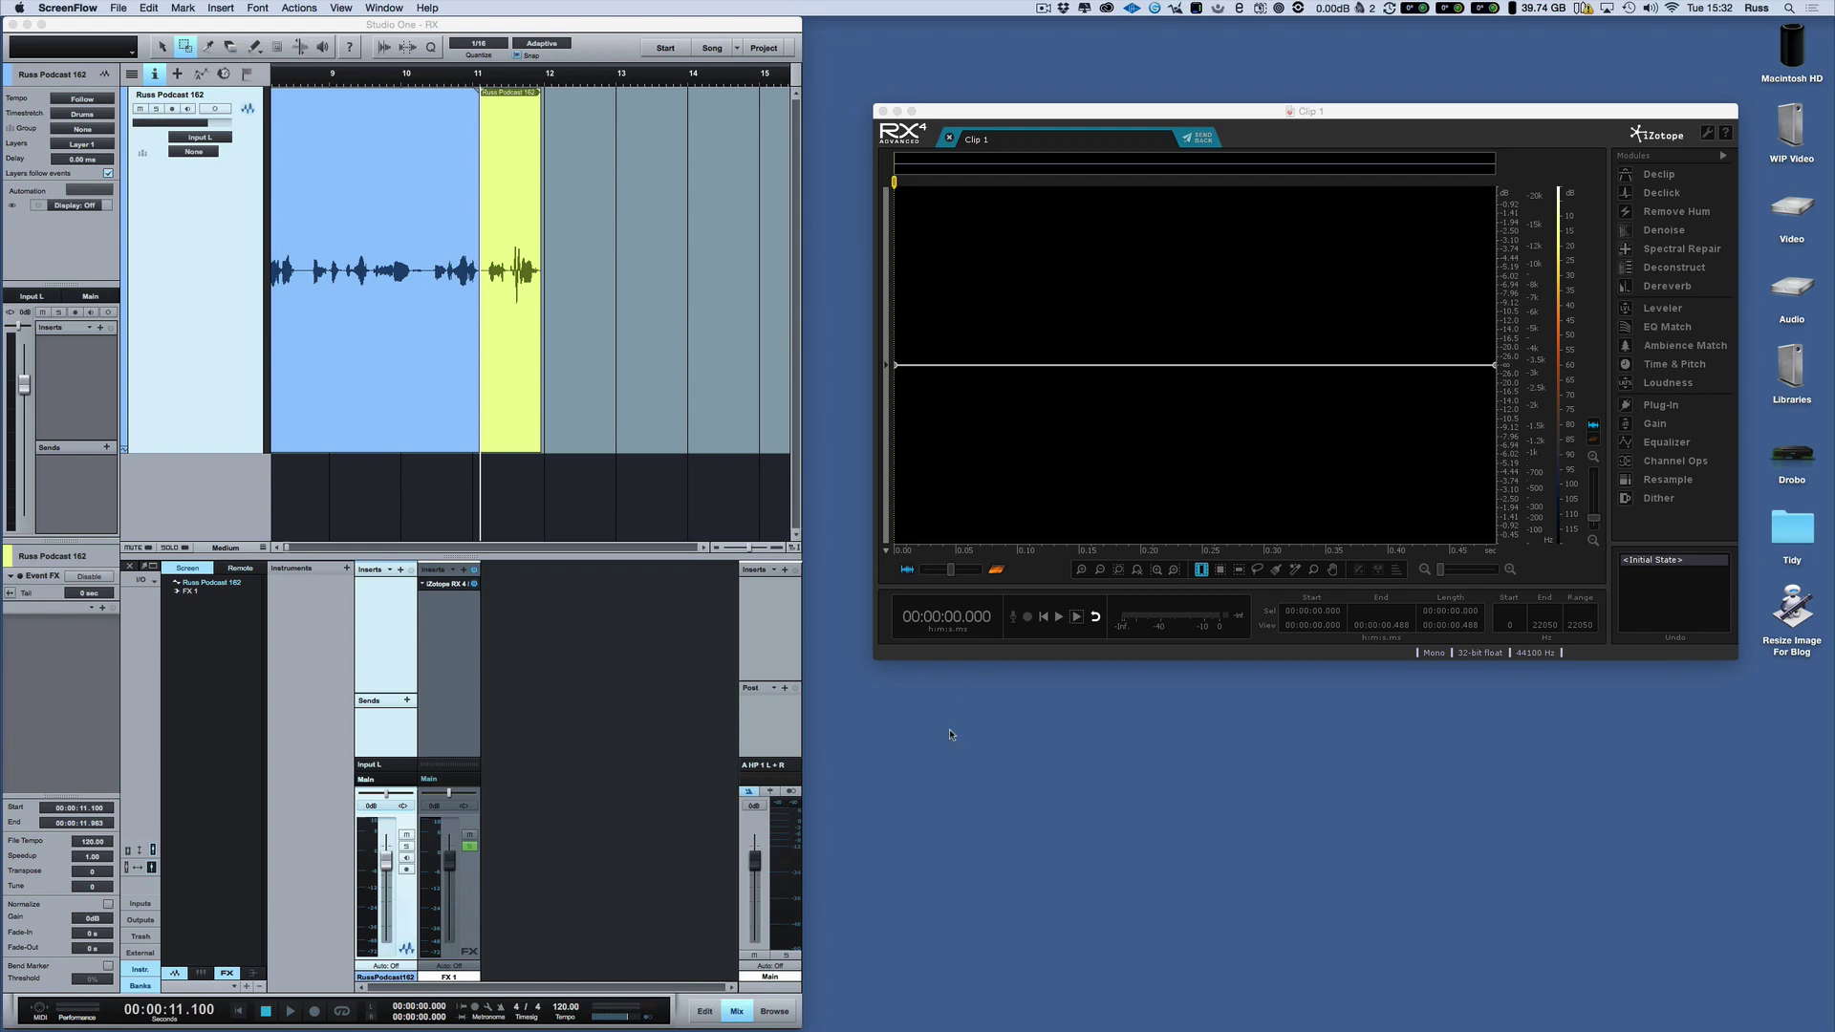
# Show the iZotope, Inc. plug-ins in the Effects browser, then bring the RX 4 window to the front.
pyautogui.click(786, 1006)
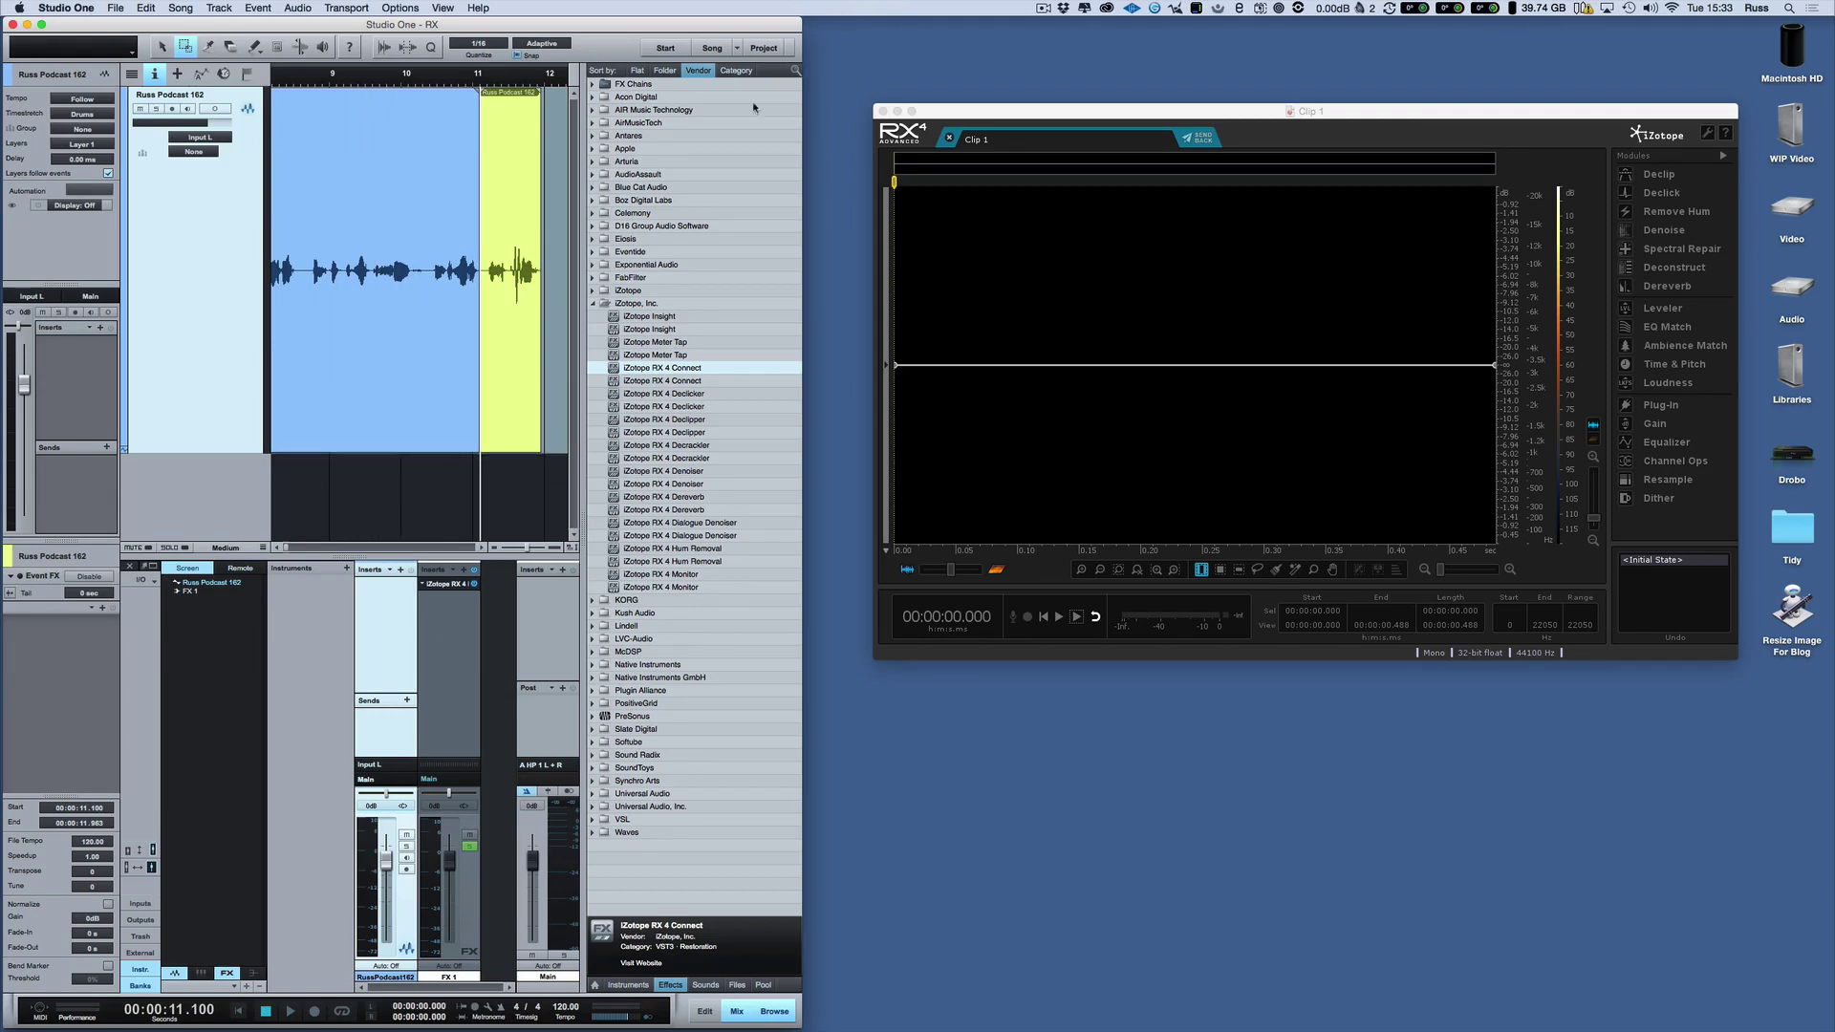
pyautogui.click(963, 111)
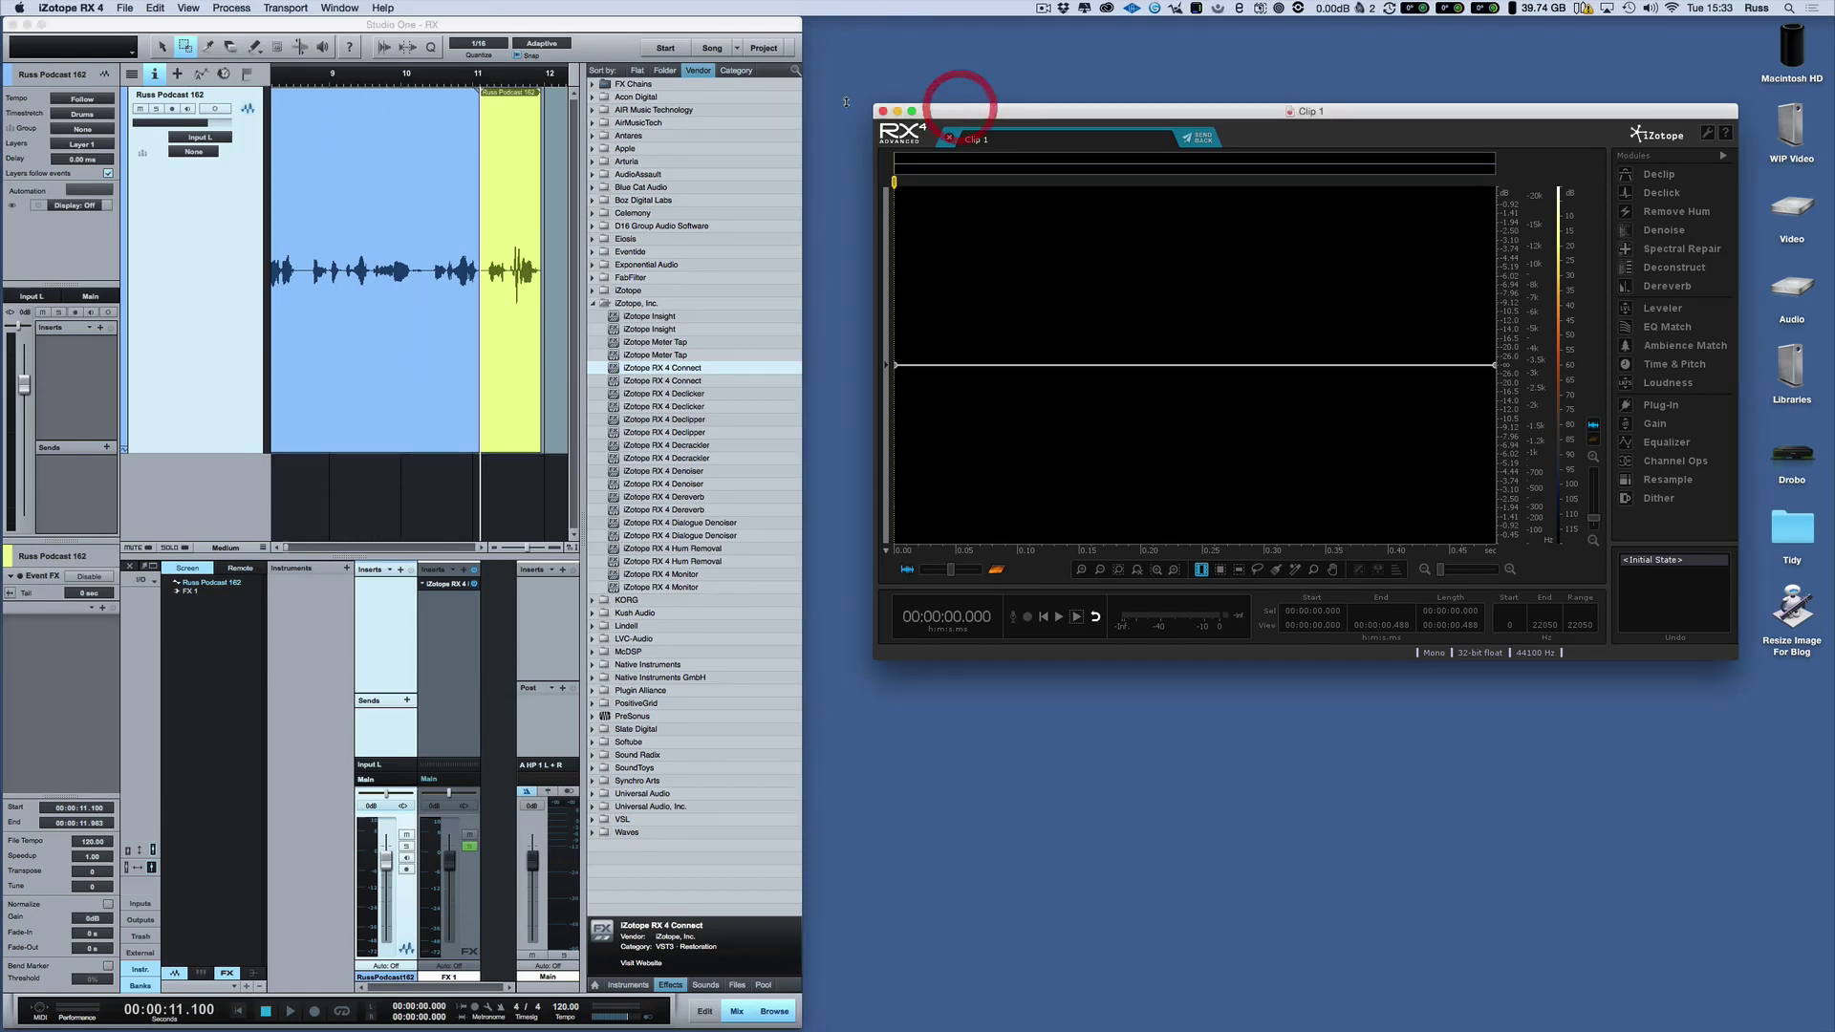
pyautogui.click(95, 8)
# In RX 4's Audio preferences, keep RX Monitor as both driver type and output device.
pyautogui.click(86, 36)
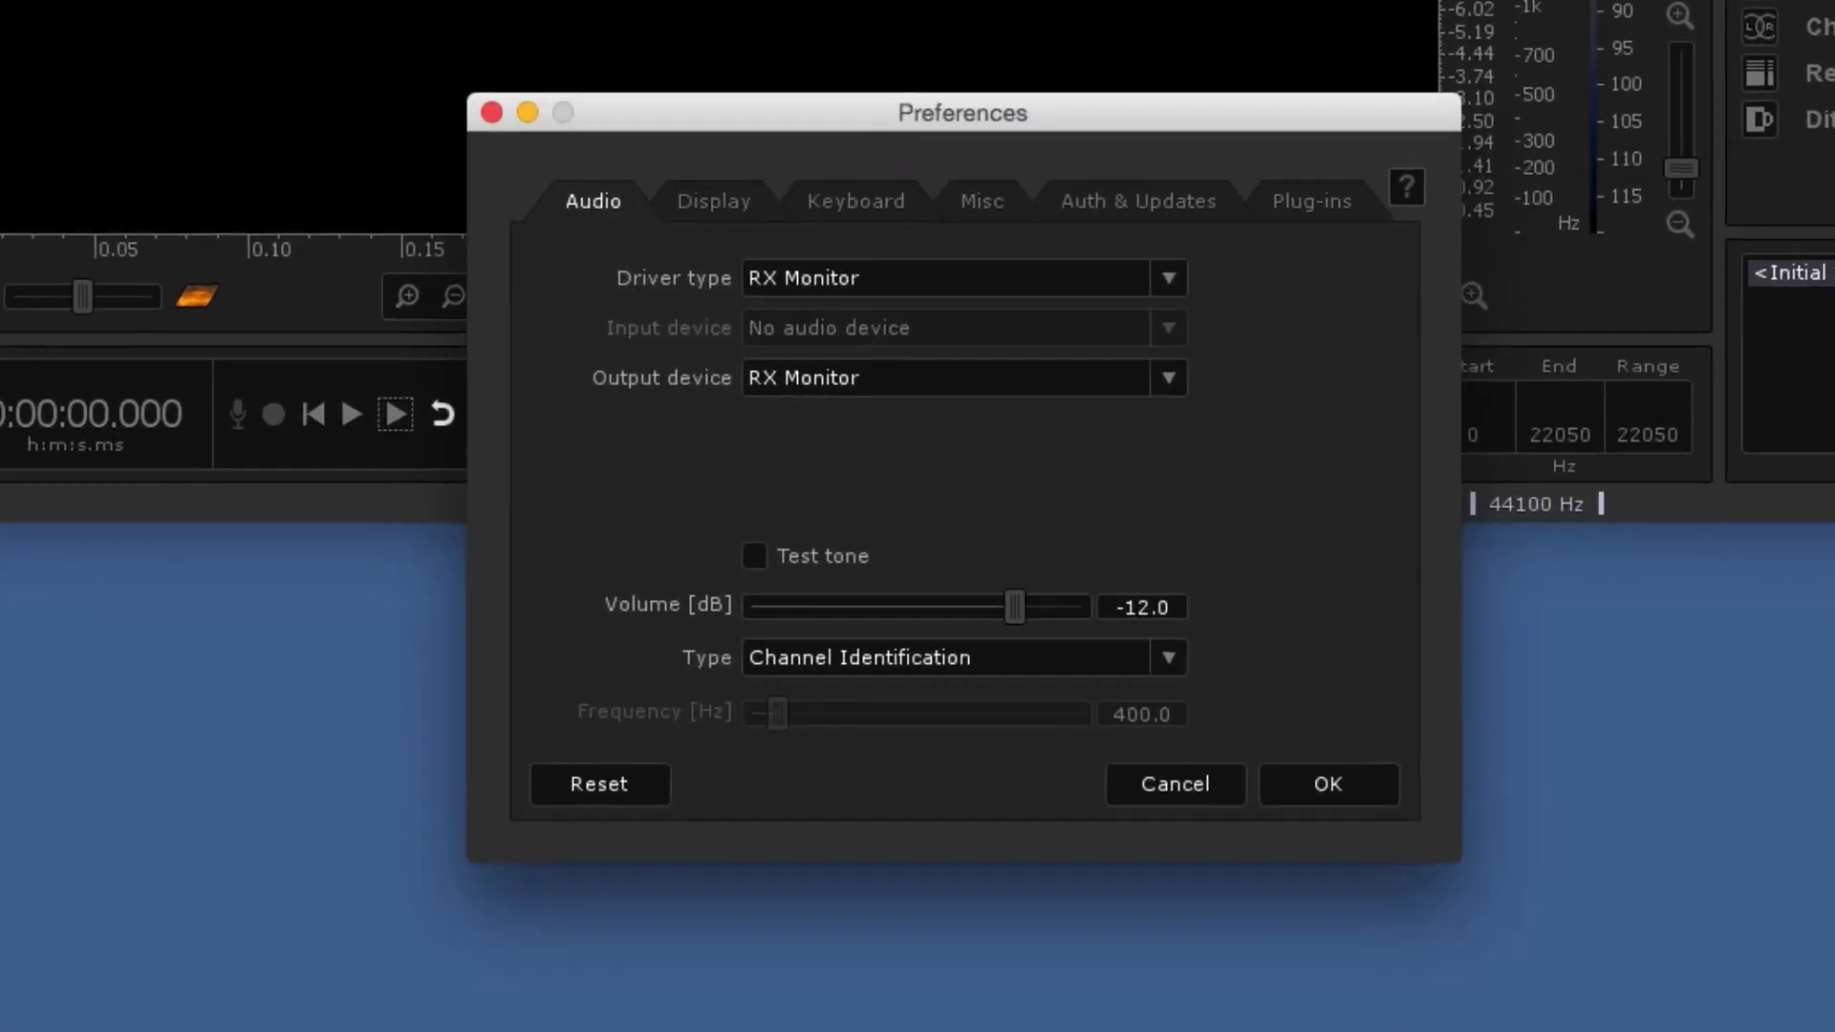
pyautogui.click(777, 273)
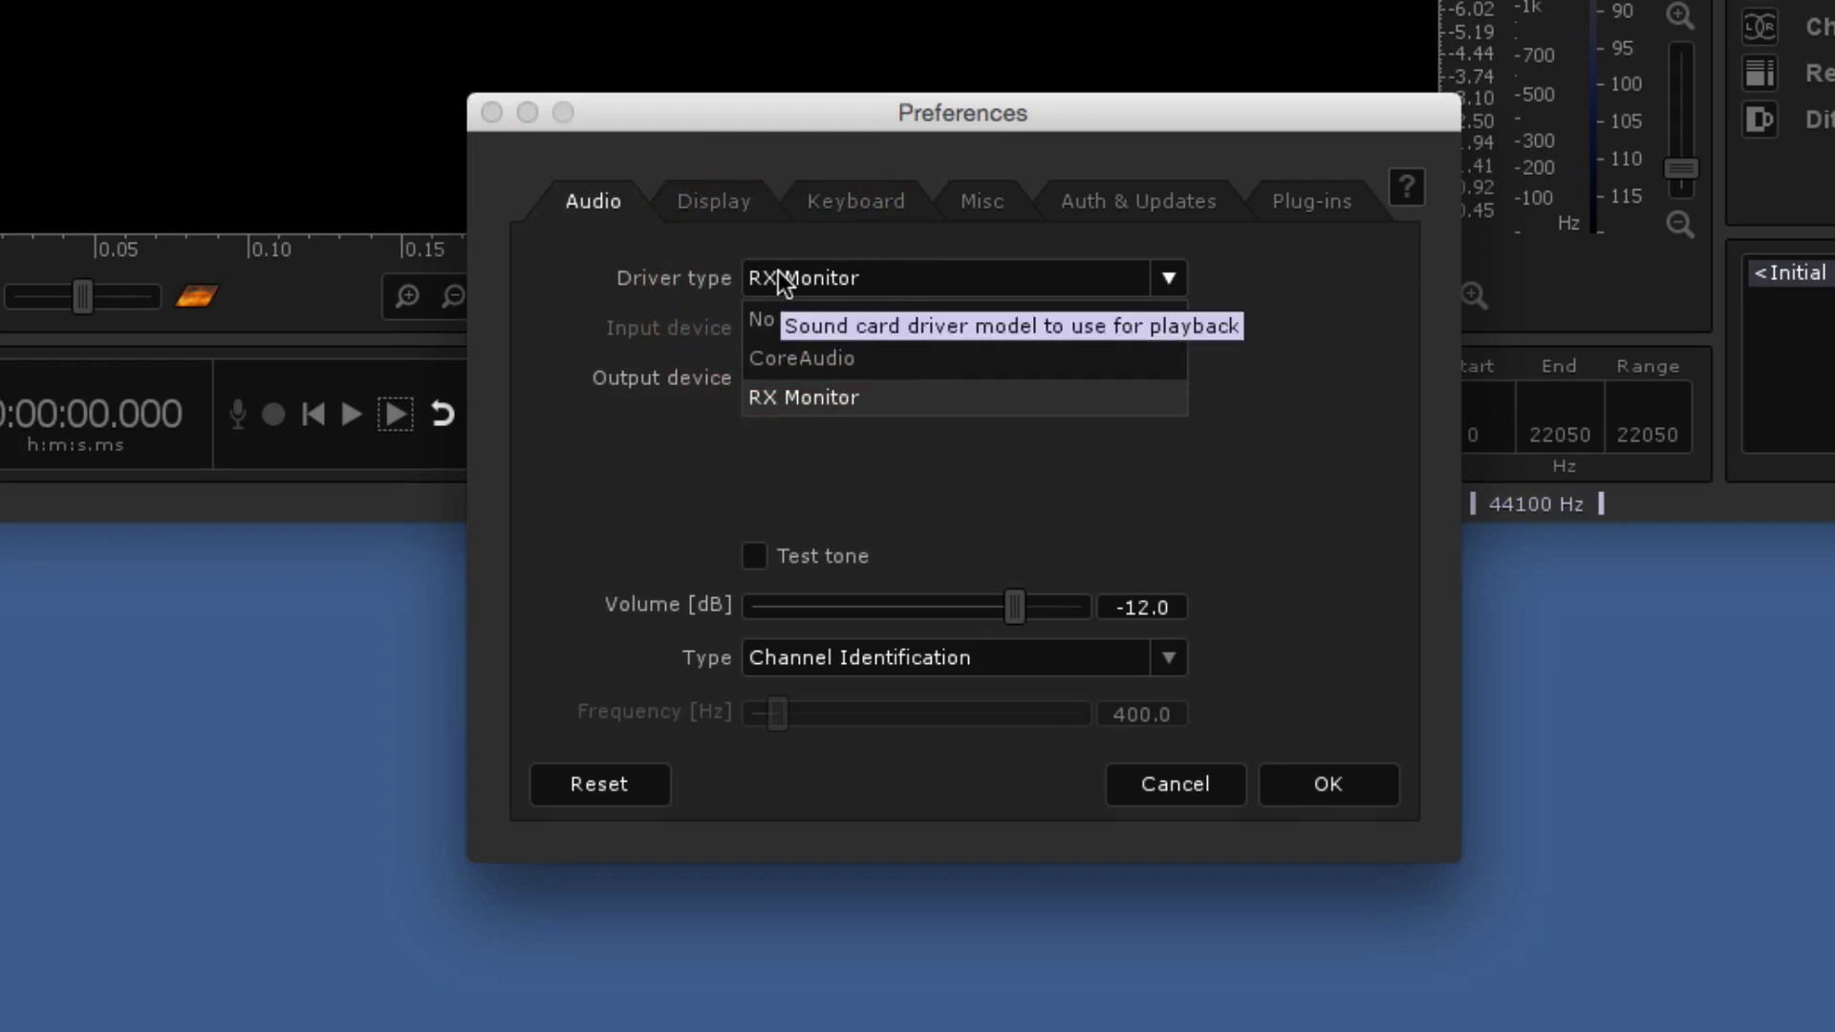
pyautogui.click(593, 297)
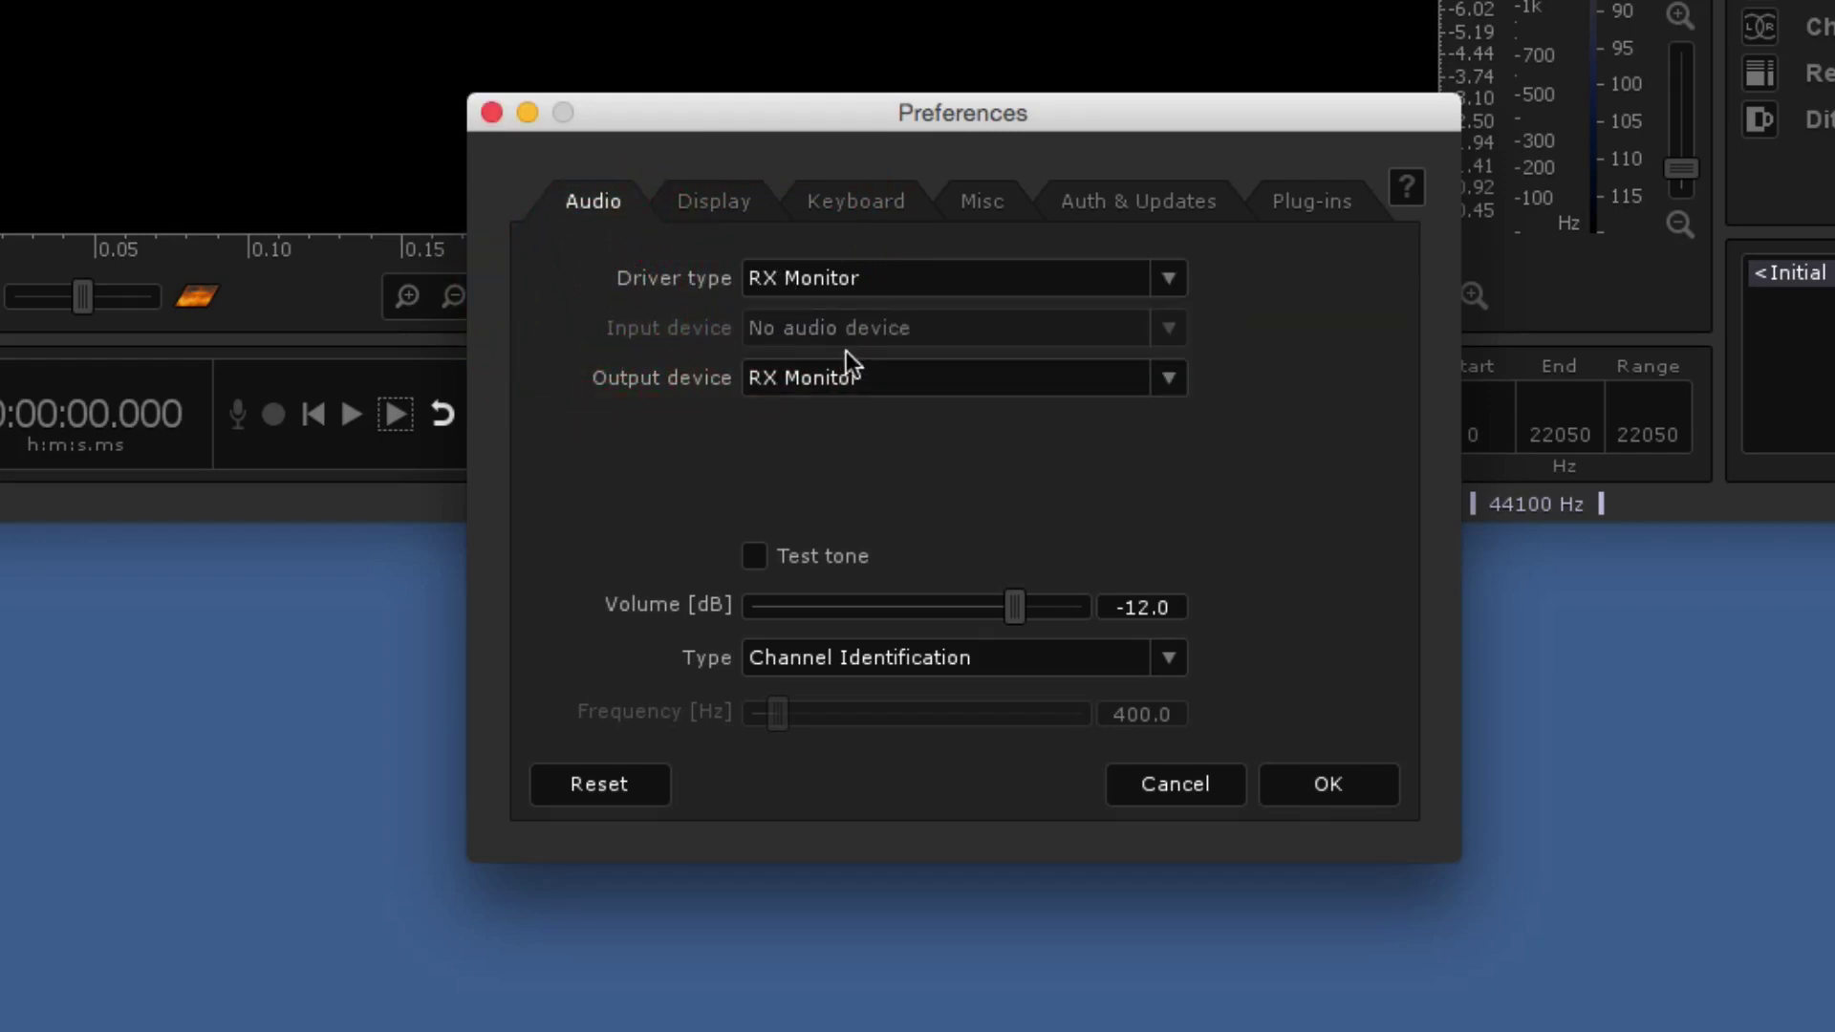
pyautogui.click(832, 381)
pyautogui.click(649, 353)
# Close the preferences and confirm the RX 4 Monitor insert on FX 1 reports connected.
pyautogui.click(492, 112)
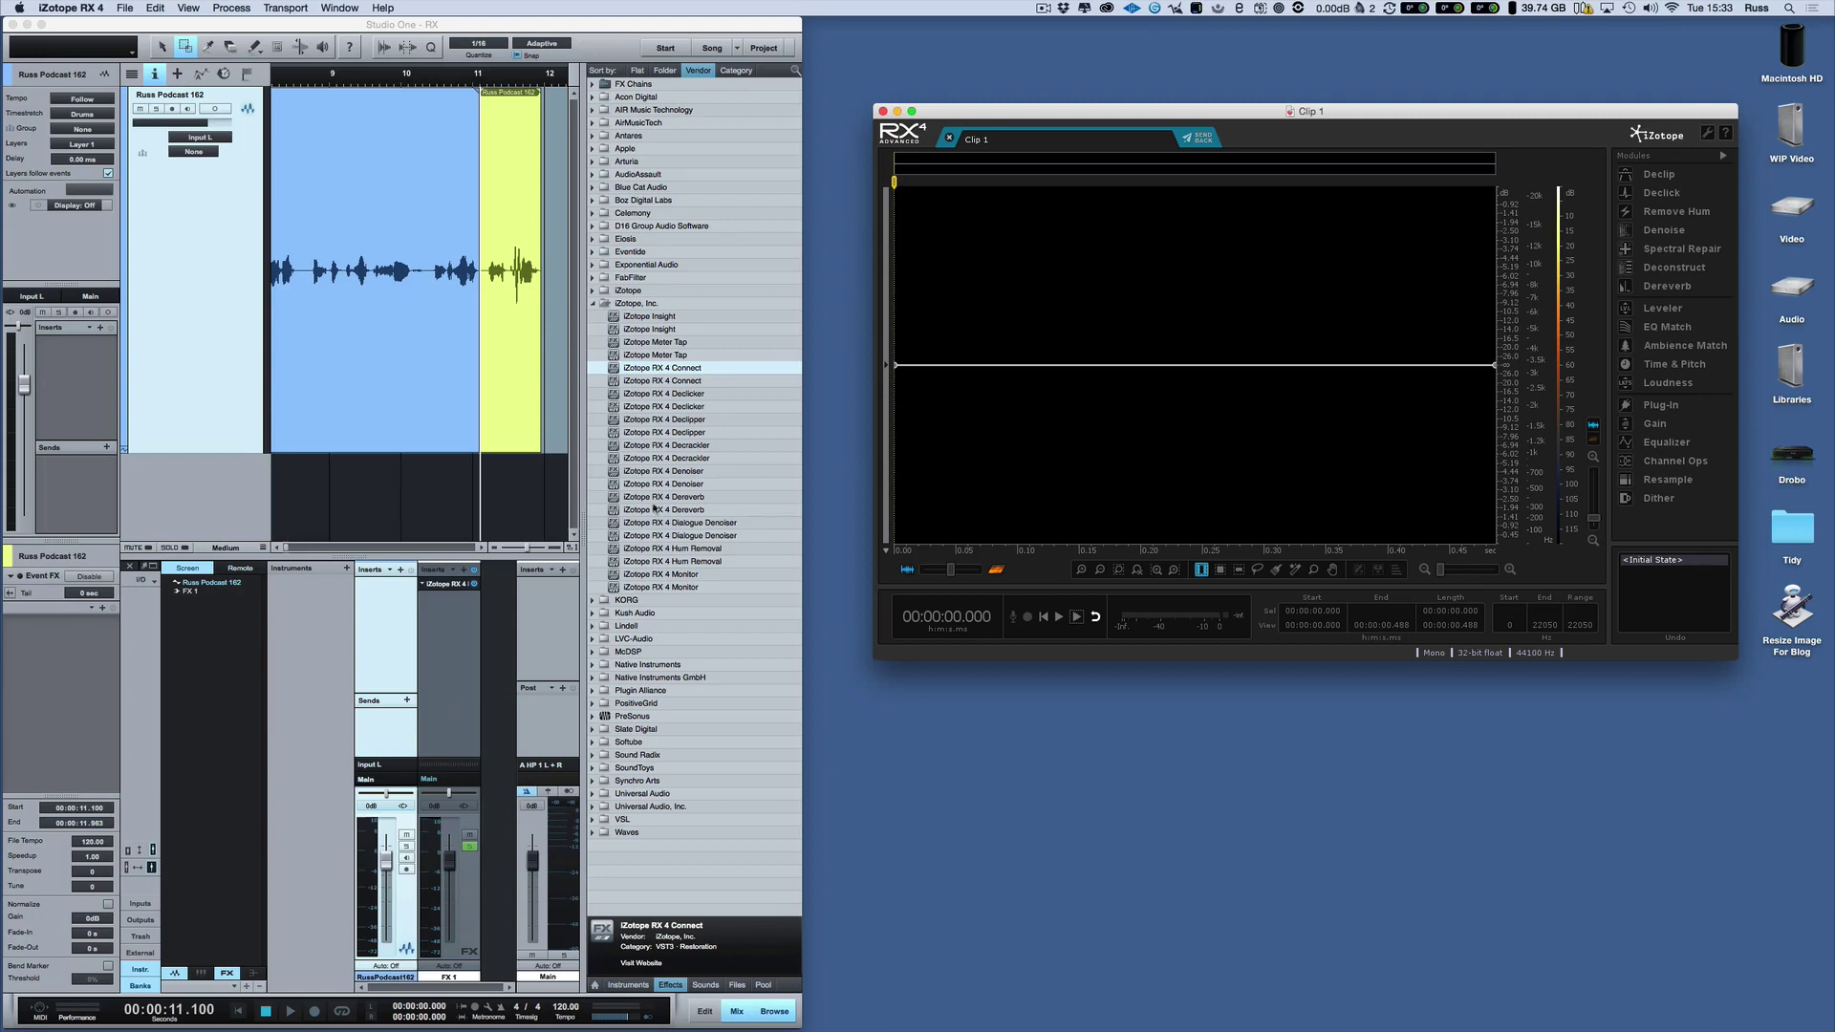
pyautogui.click(447, 583)
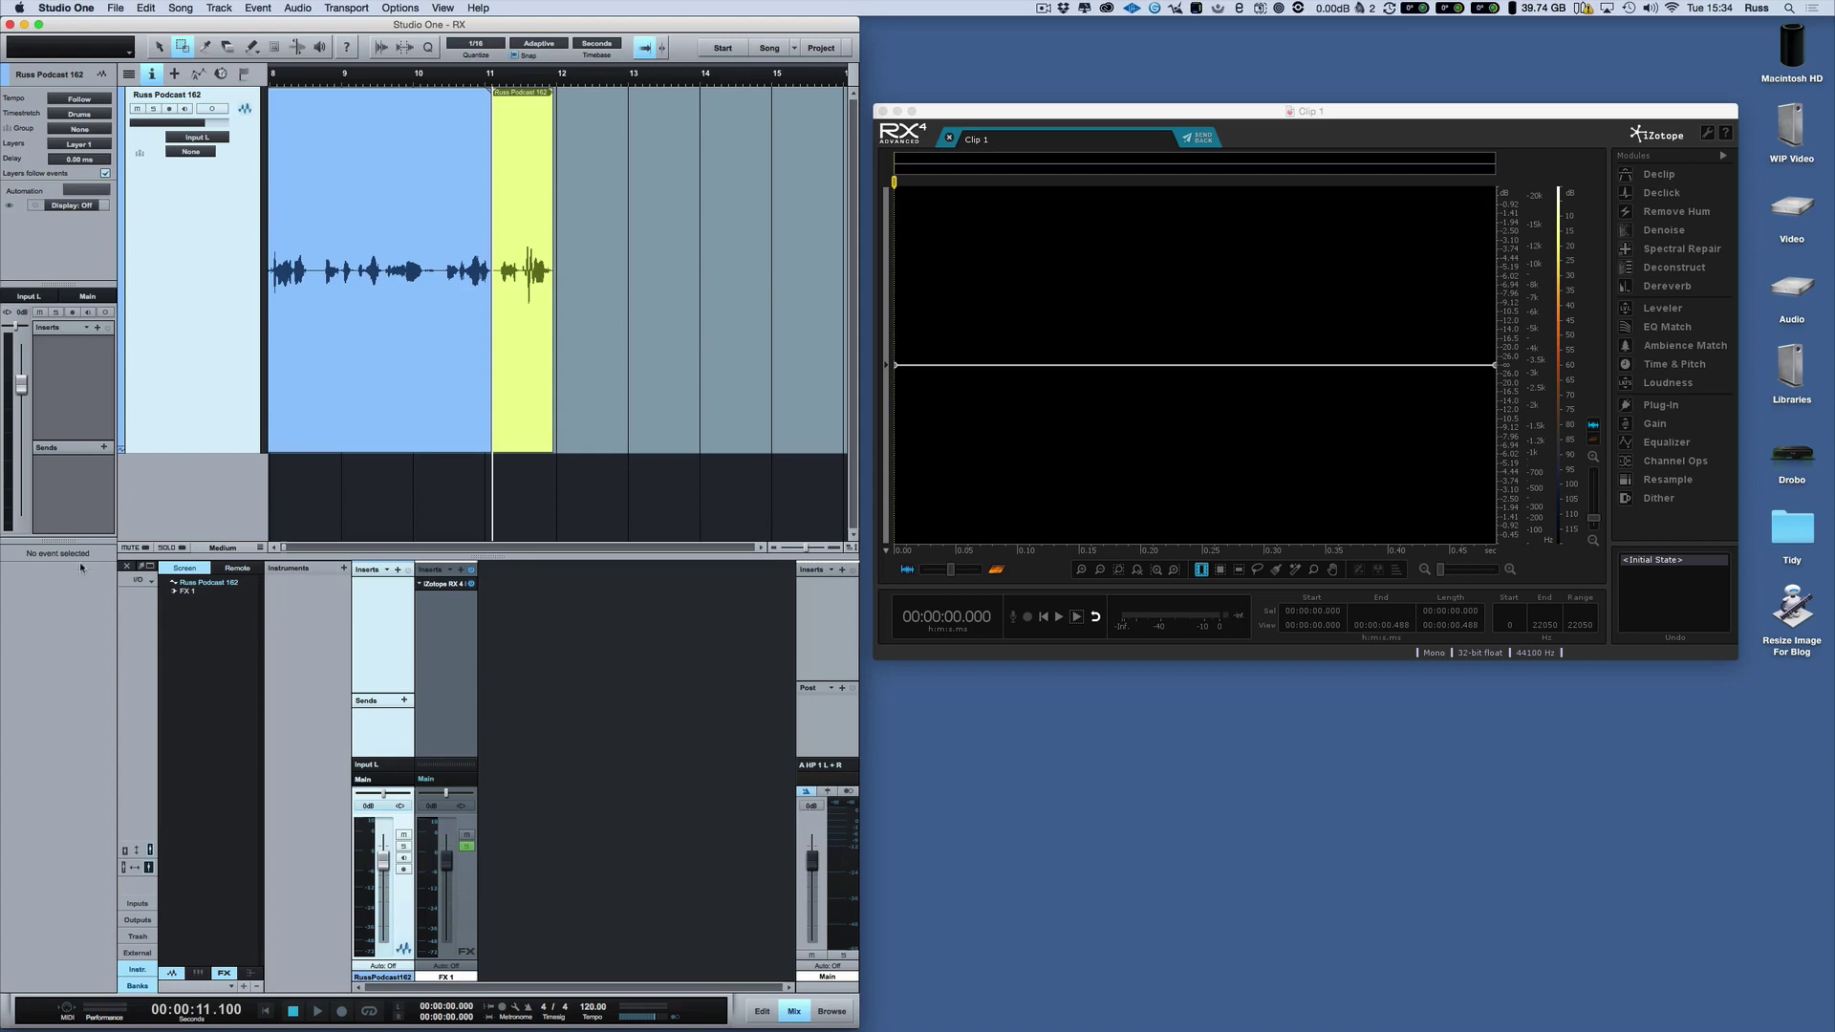
# With the Arrow tool, select the Russ Podcast 162 event, expand Event FX, and show the Effects browser.
pyautogui.click(497, 294)
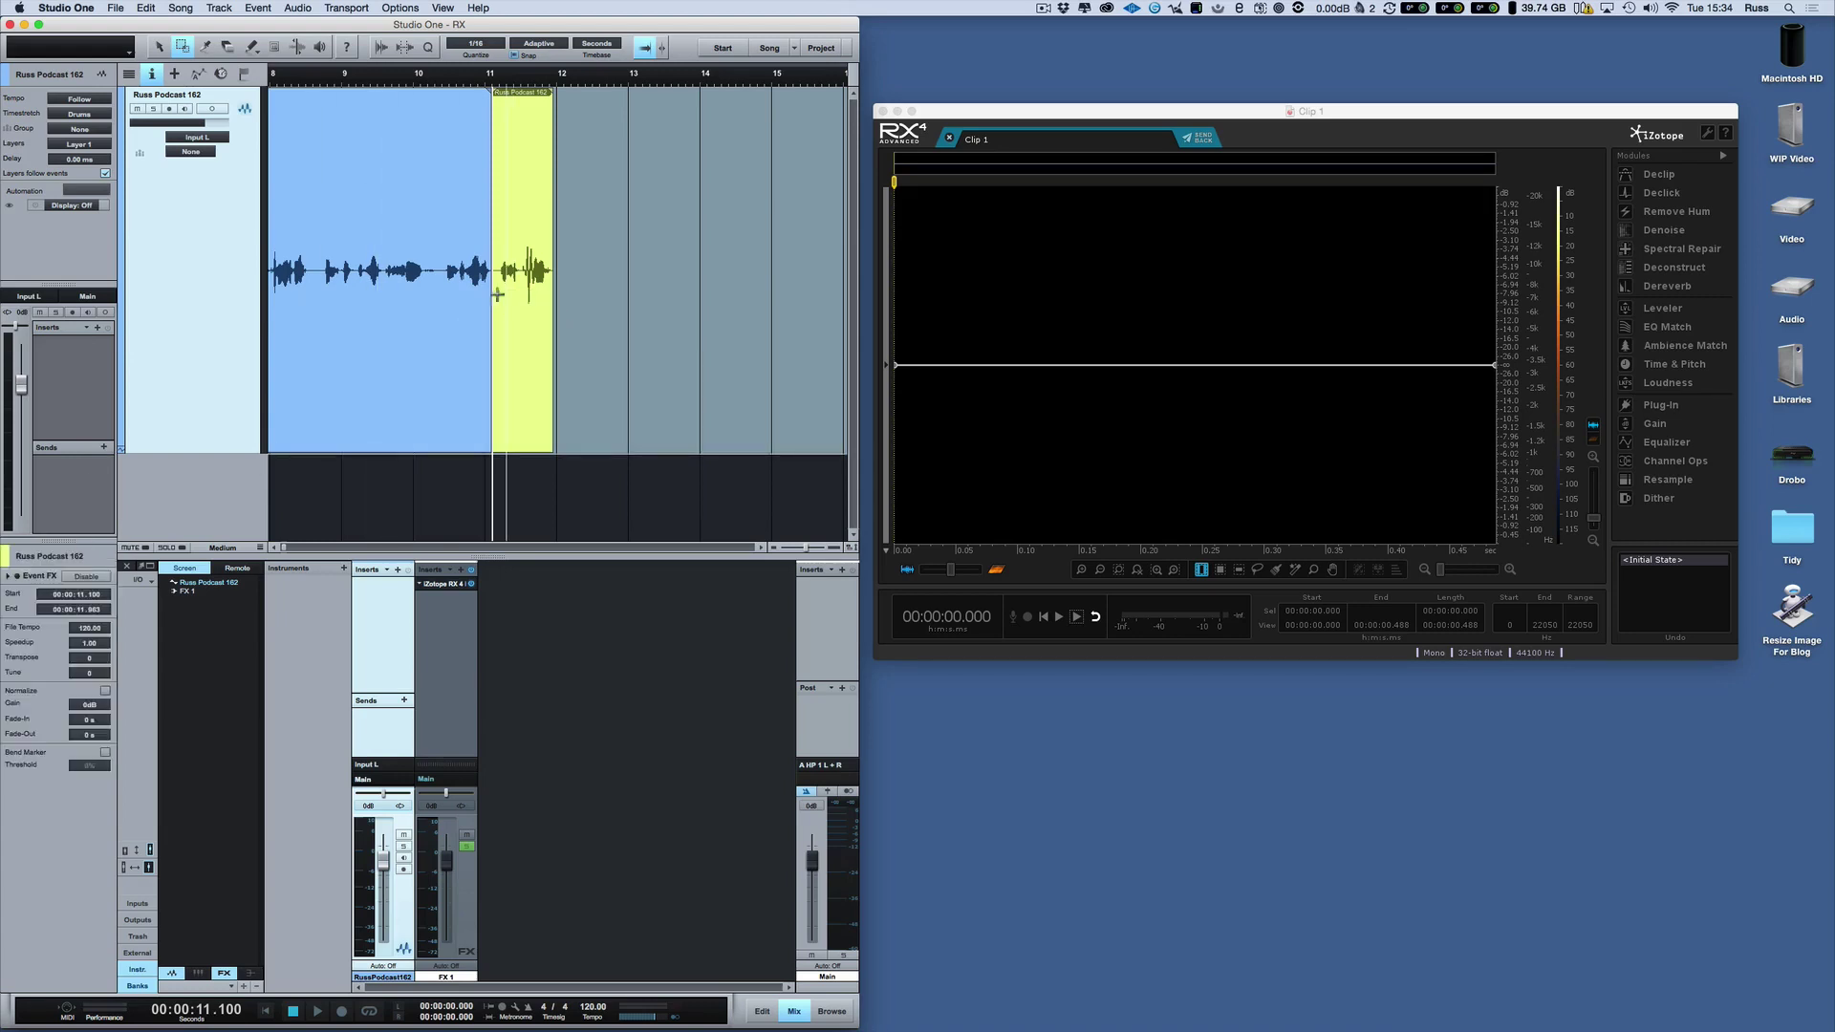
pyautogui.click(159, 46)
pyautogui.click(535, 306)
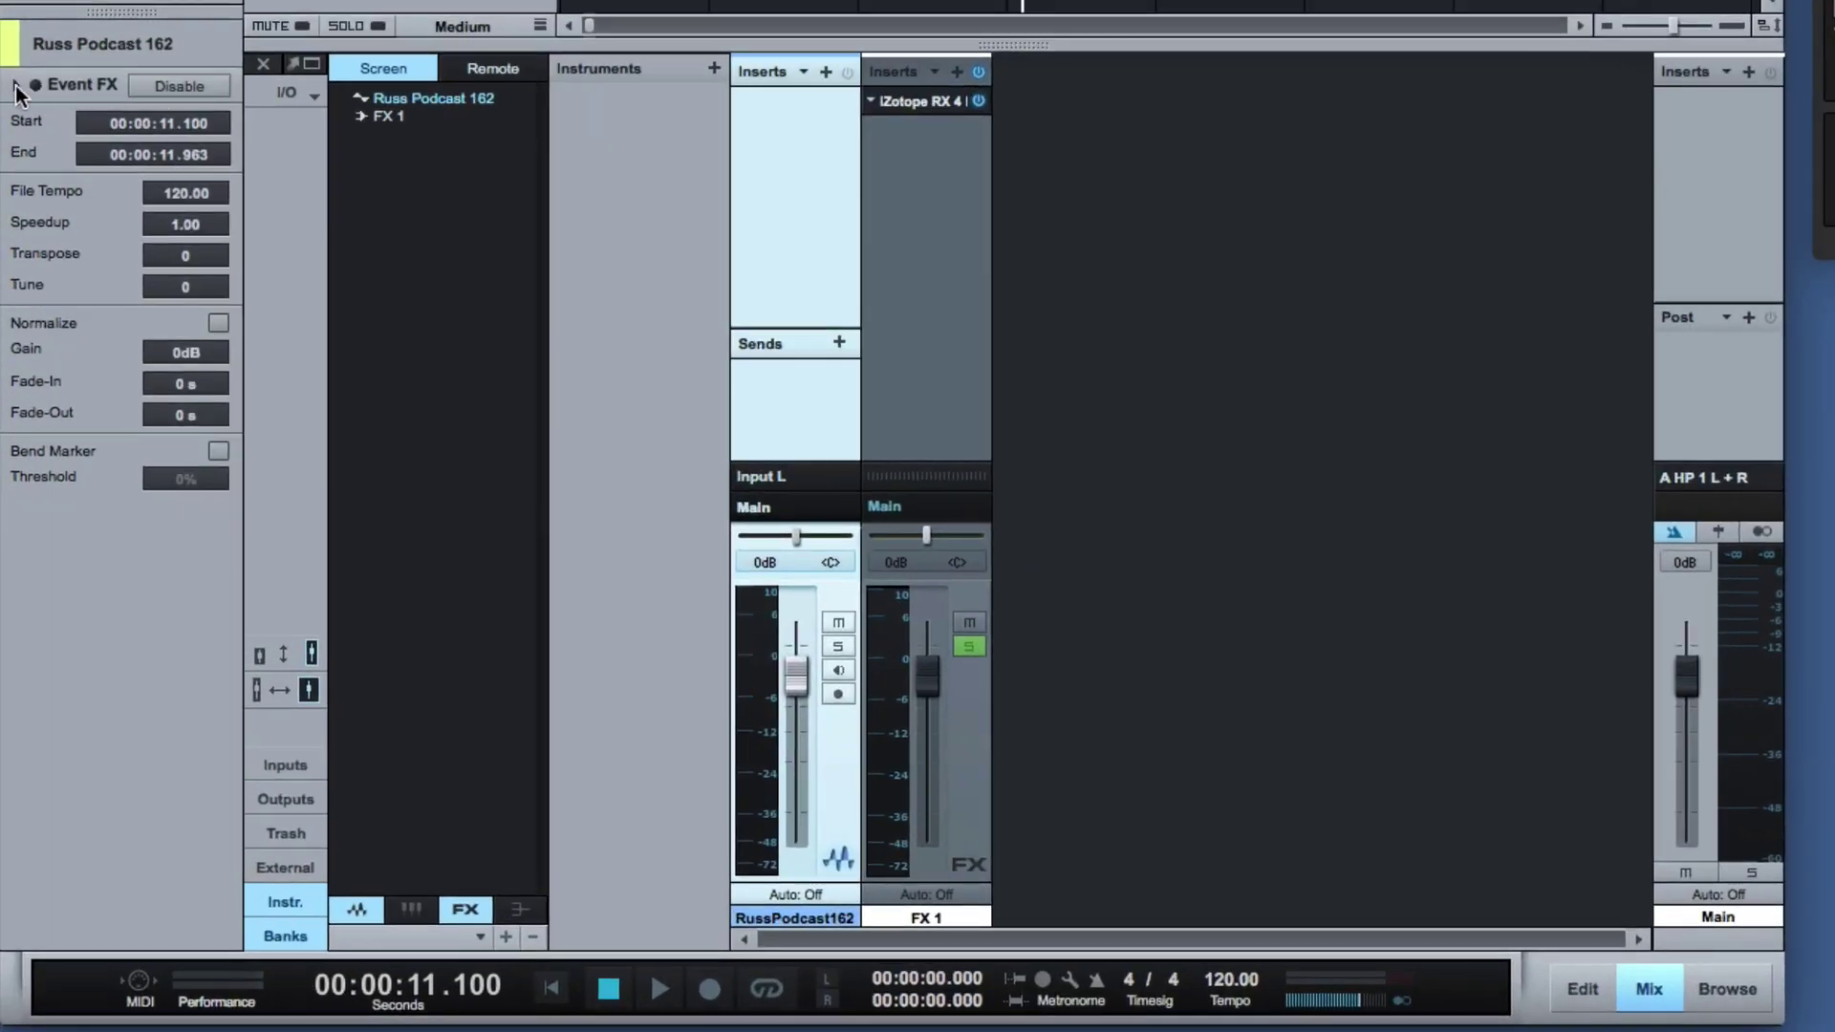
pyautogui.click(16, 86)
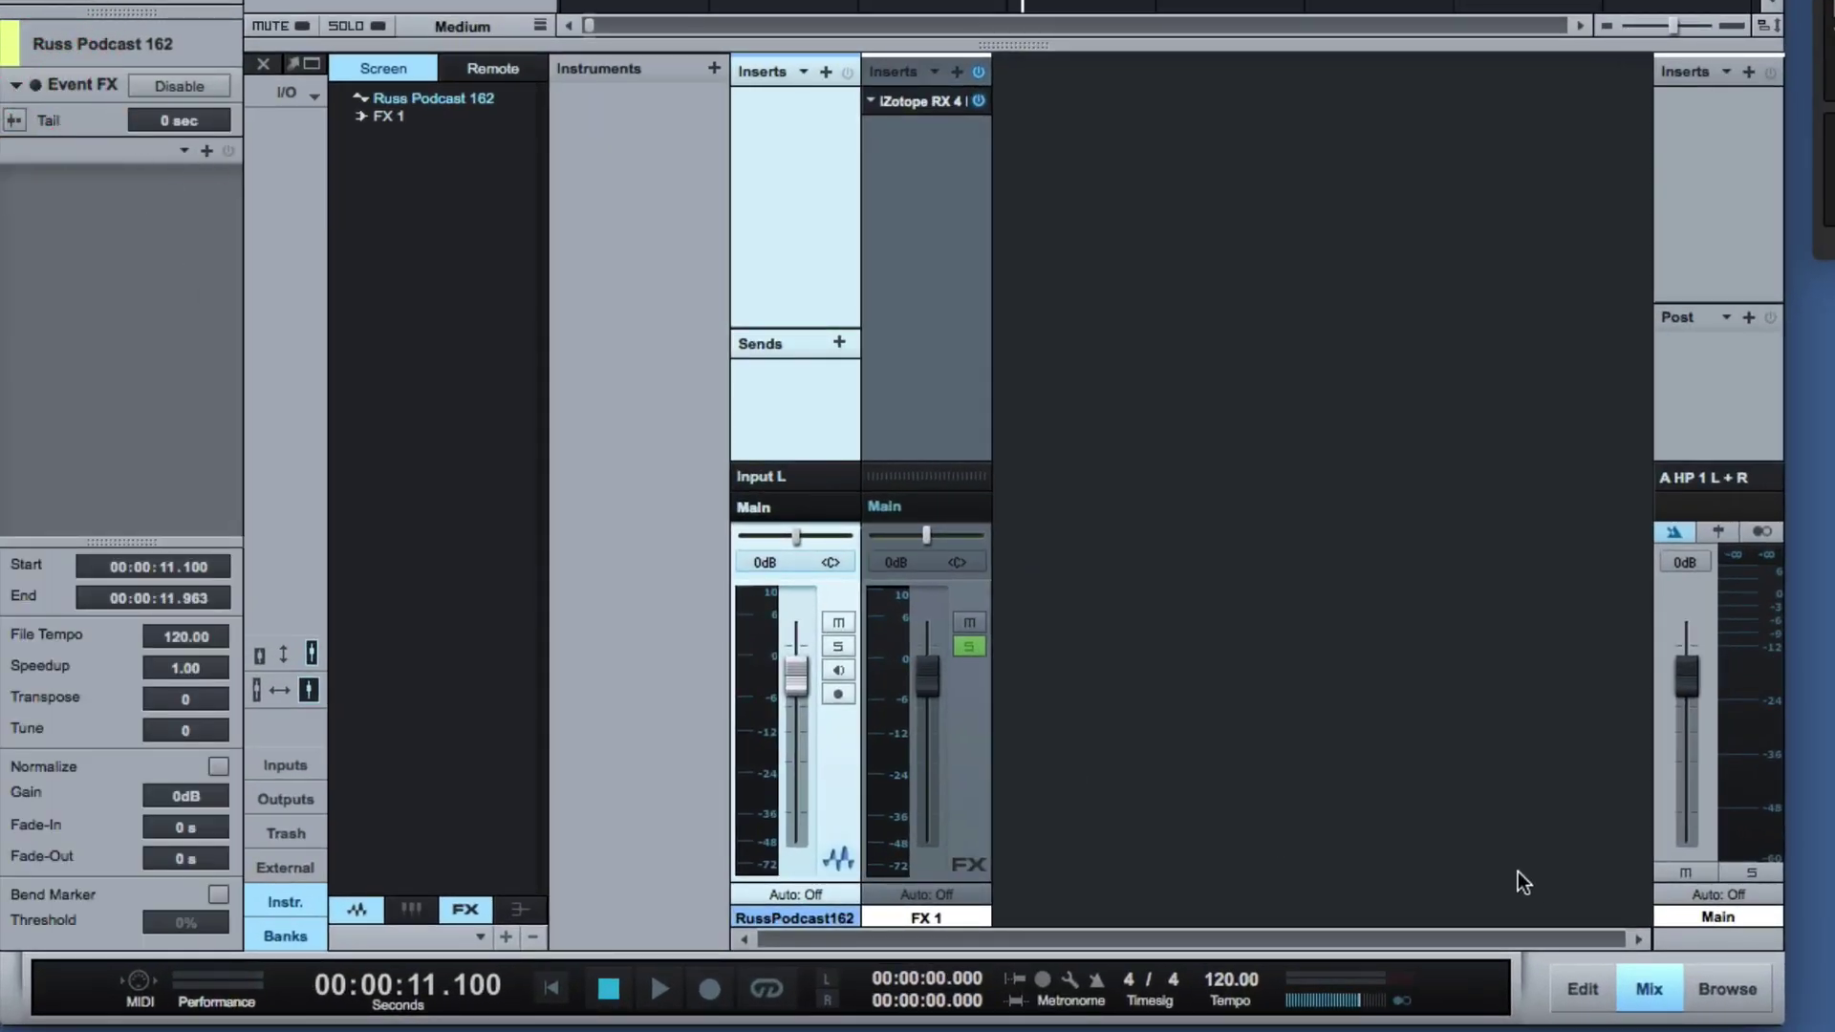
pyautogui.click(1726, 989)
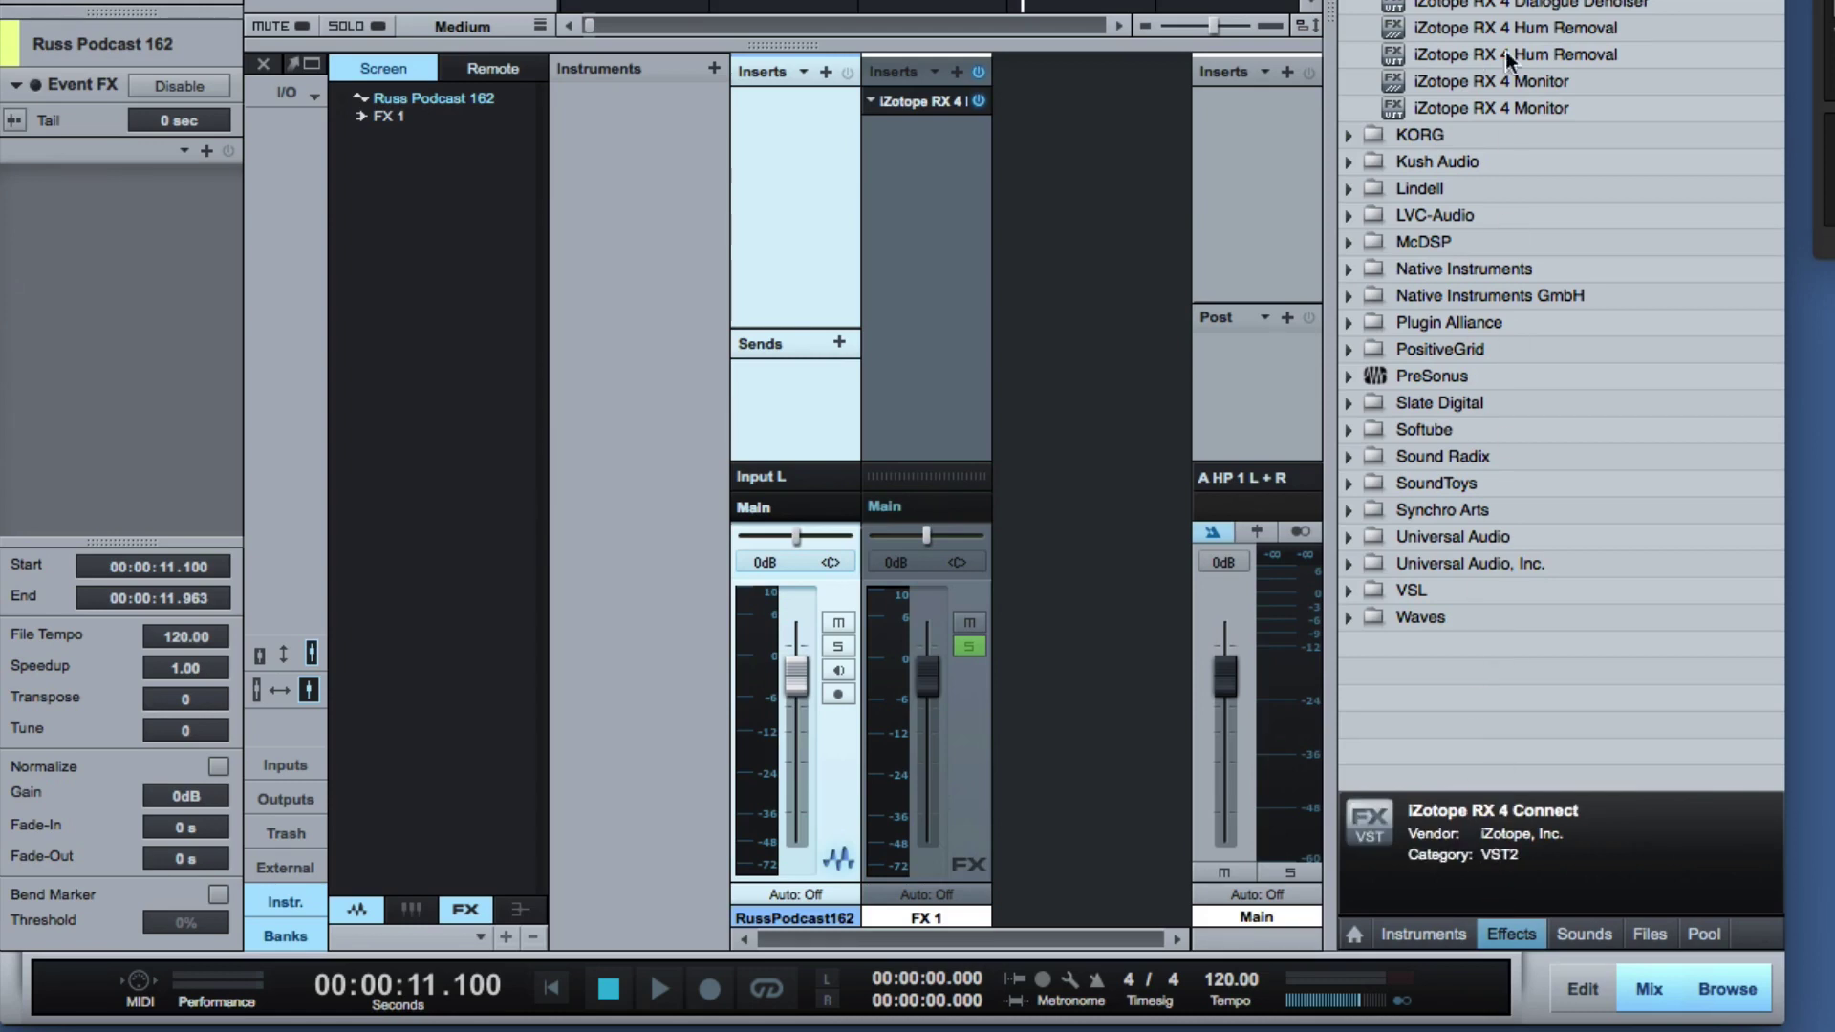
# Insert iZotope RX 4 Connect on the event, reference it, and render the audio into RX 4.
pyautogui.moveTo(754, 134); pyautogui.dragTo(187, 197)
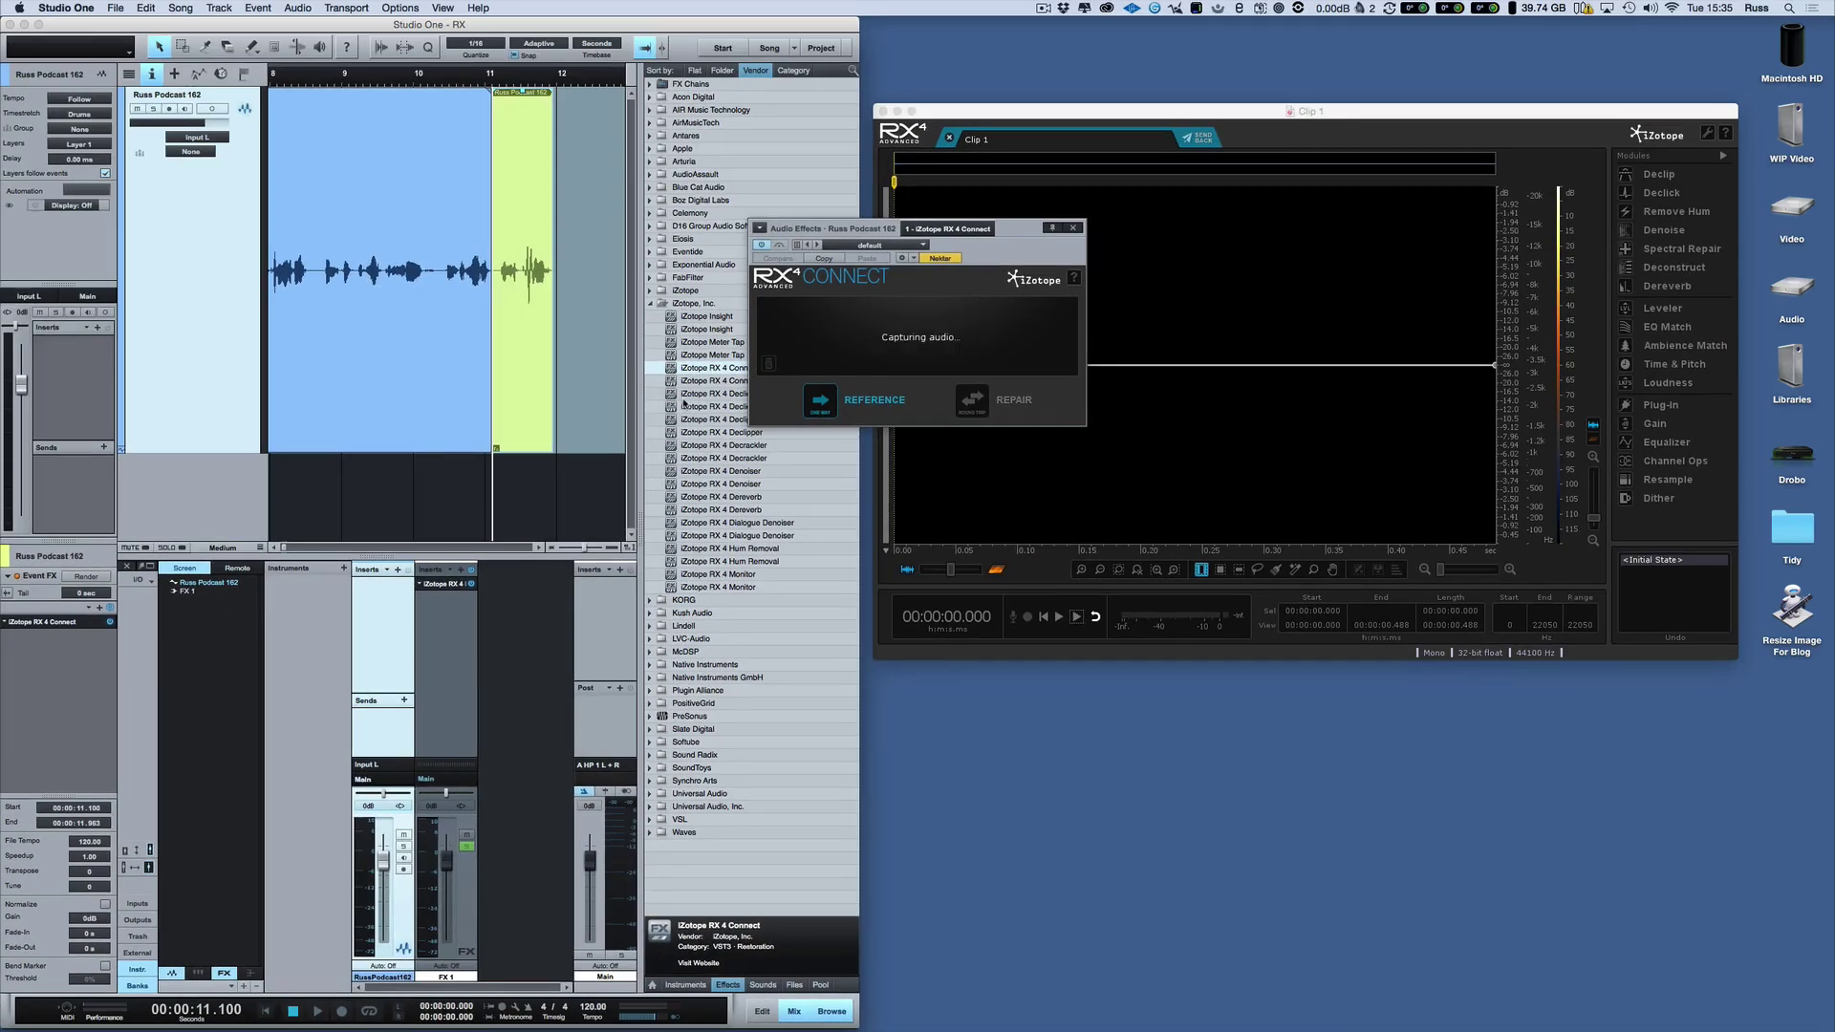
pyautogui.click(834, 402)
pyautogui.click(90, 577)
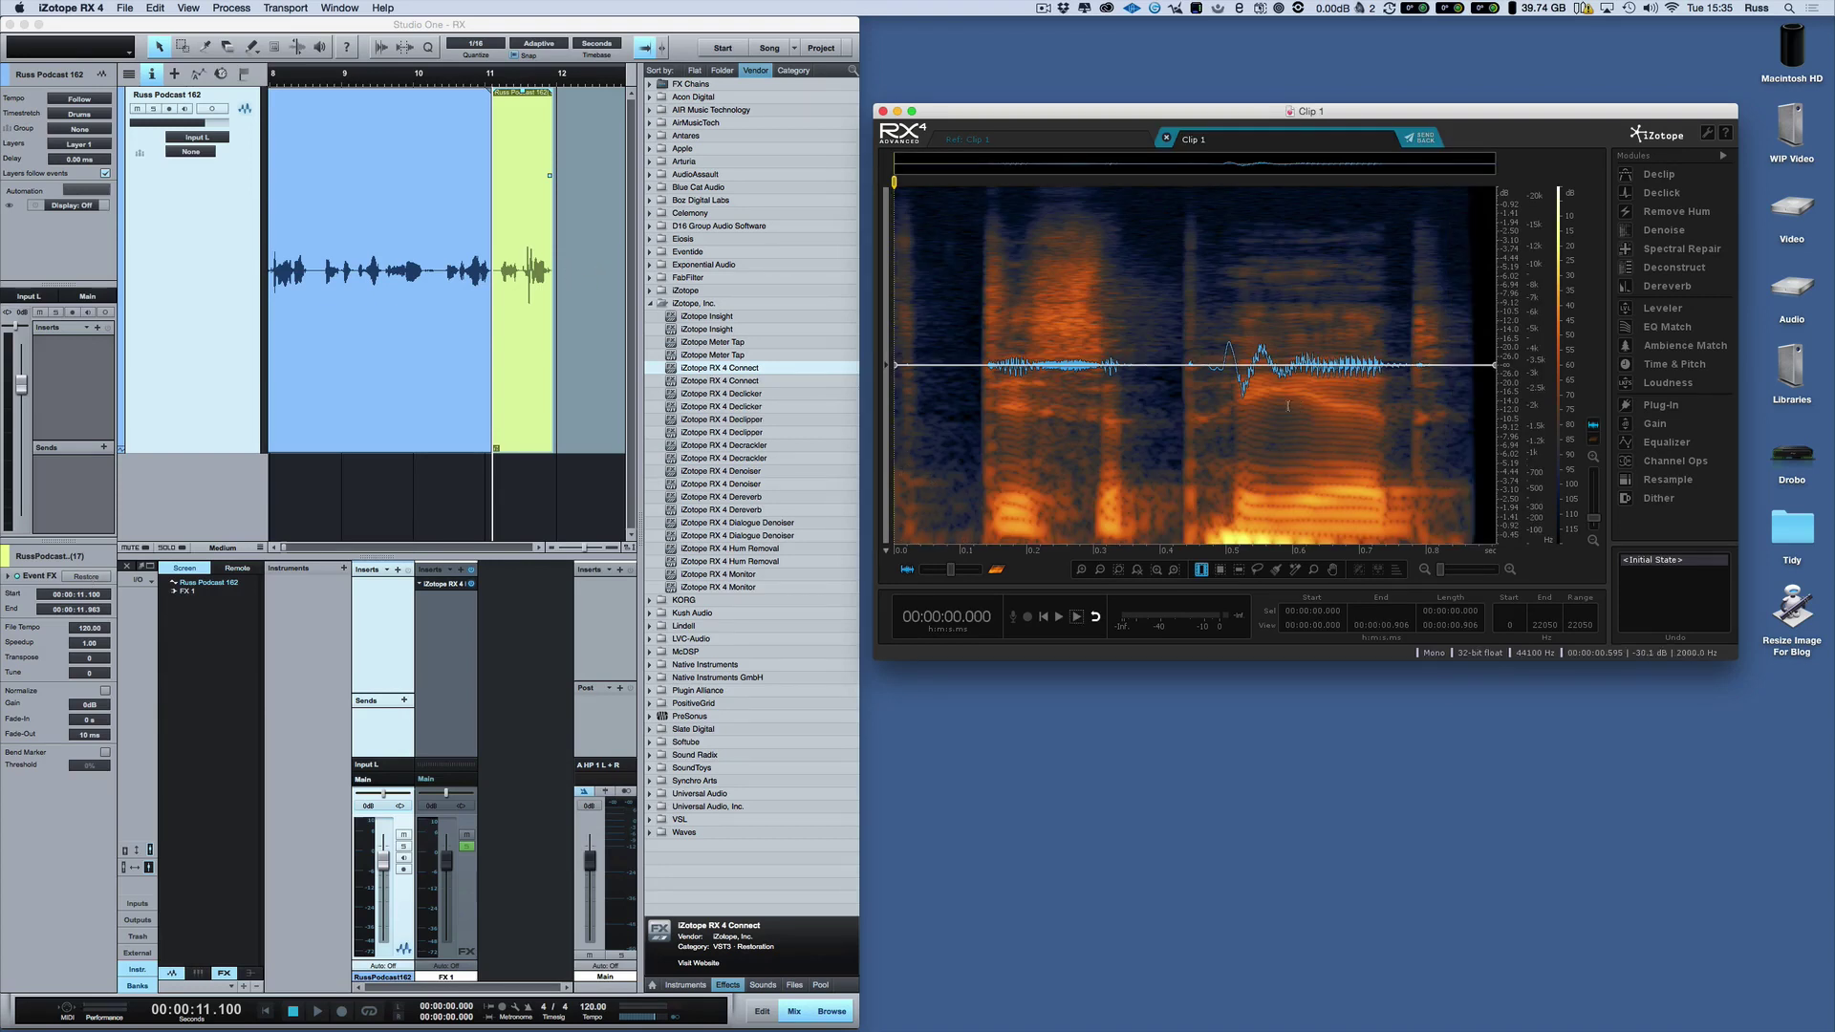
# Audition the plosive from about 0.163 s and lower the FX 1 channel volume to -4.1.
pyautogui.click(1002, 260)
pyautogui.press('space')
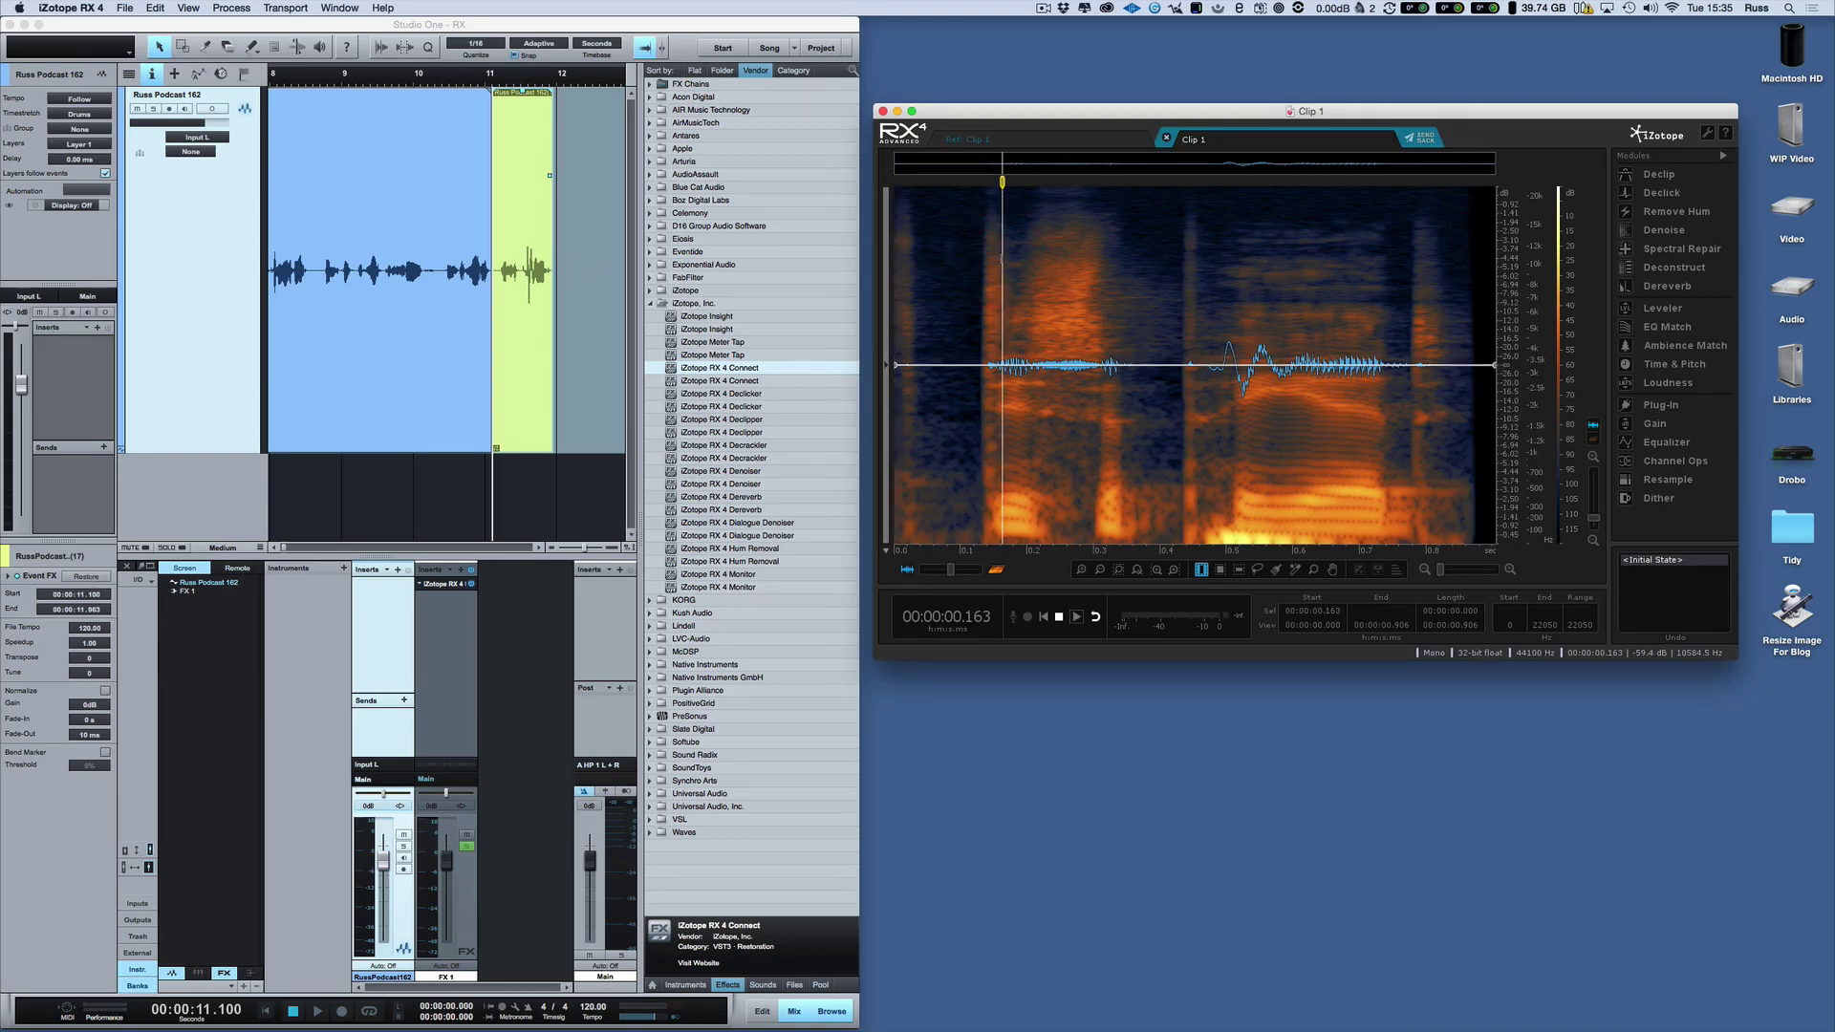
pyautogui.press('space')
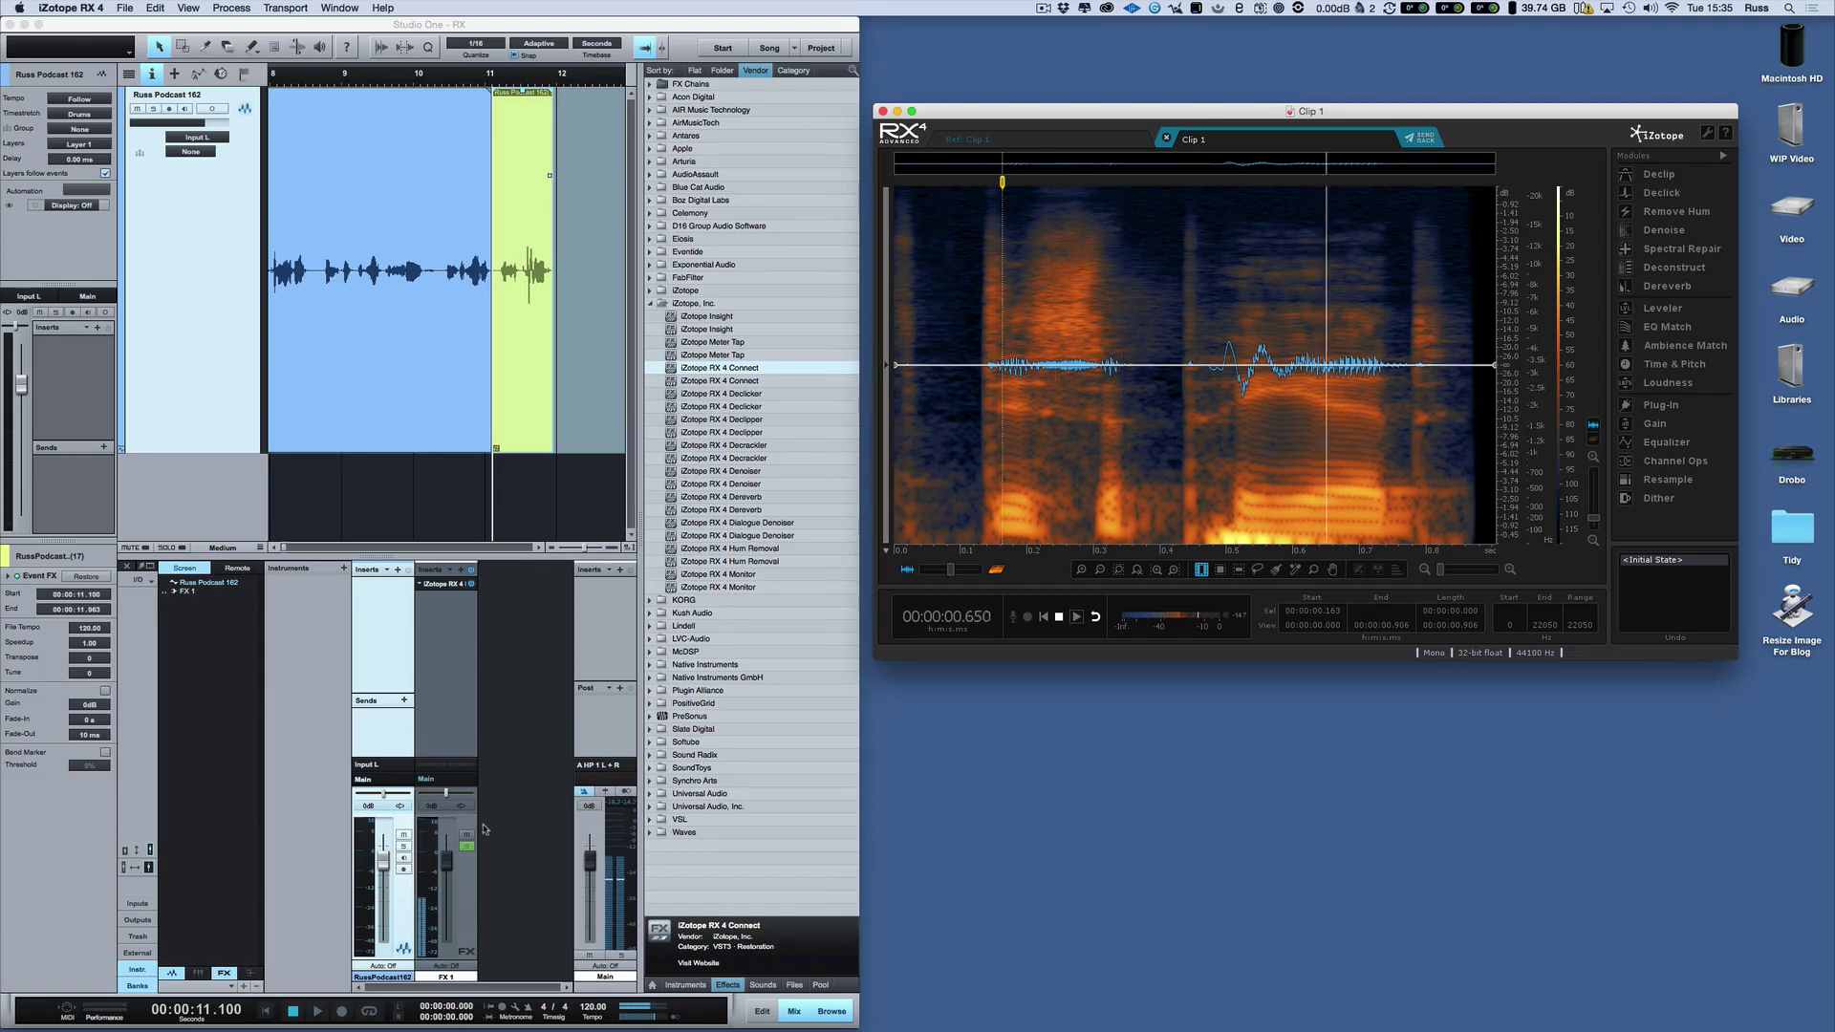
pyautogui.moveTo(446, 857); pyautogui.dragTo(448, 851)
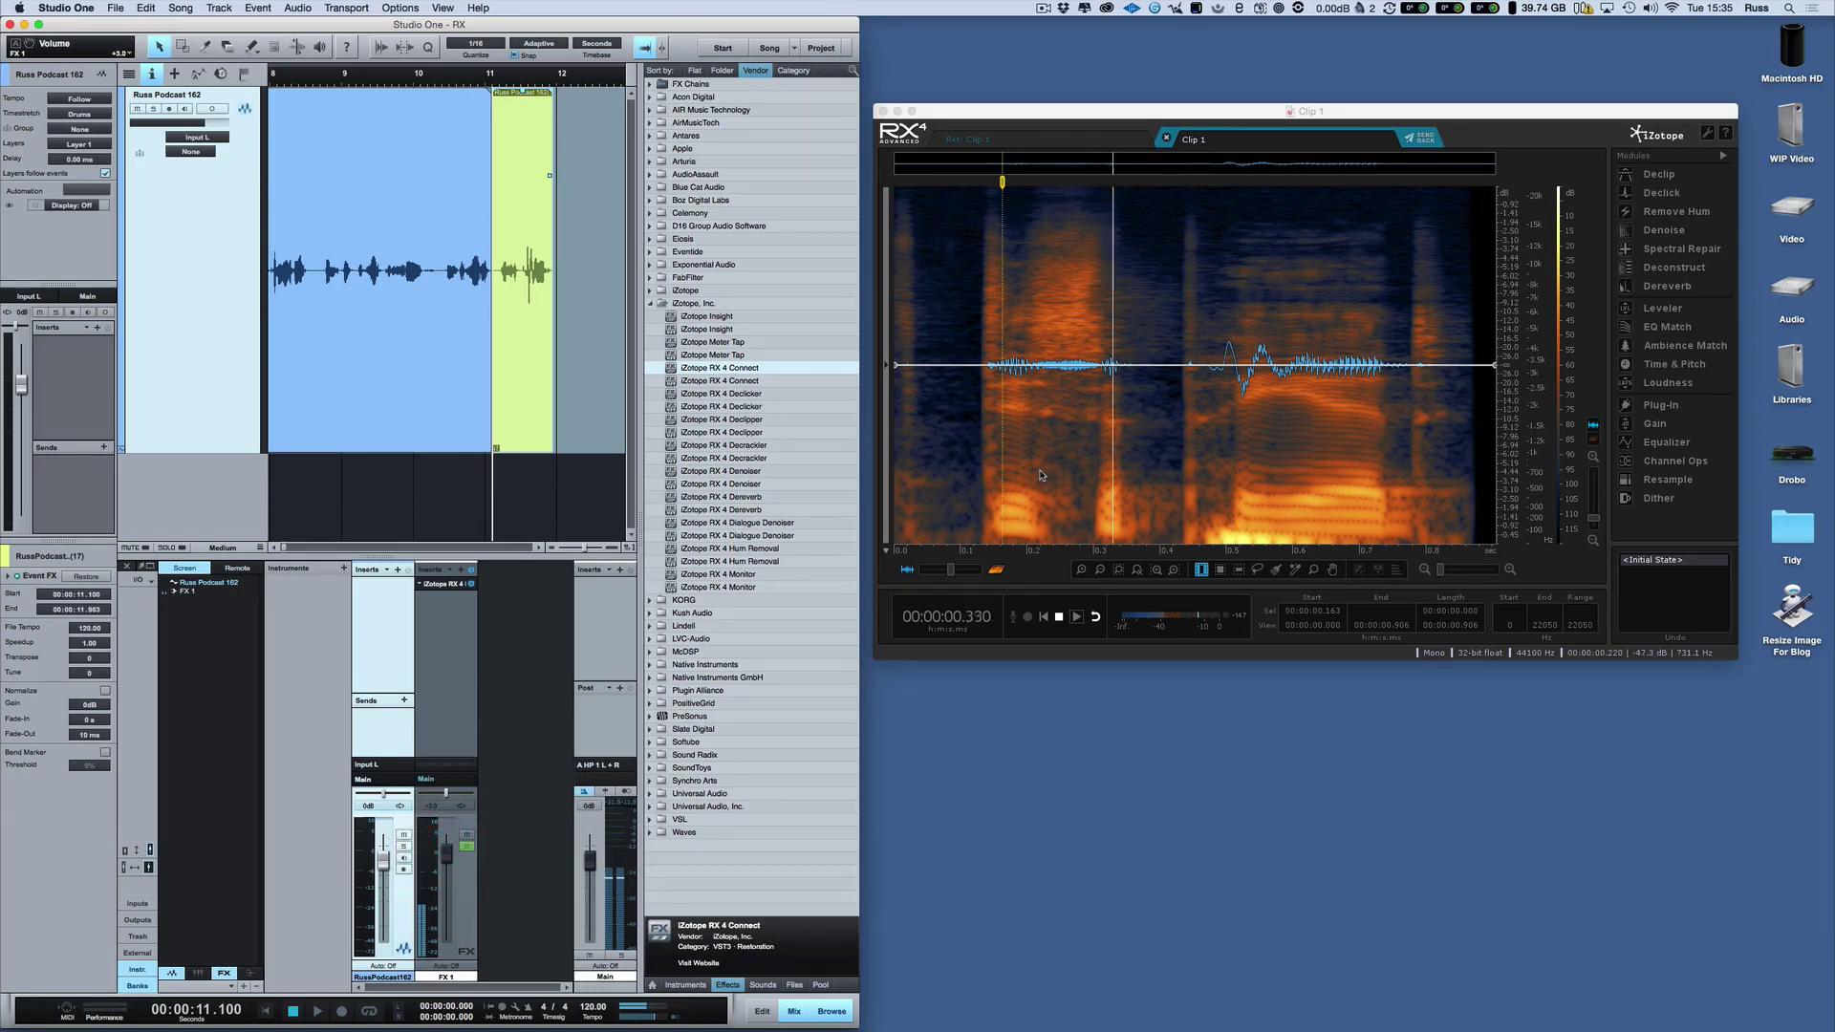
pyautogui.press('space')
pyautogui.press('space')
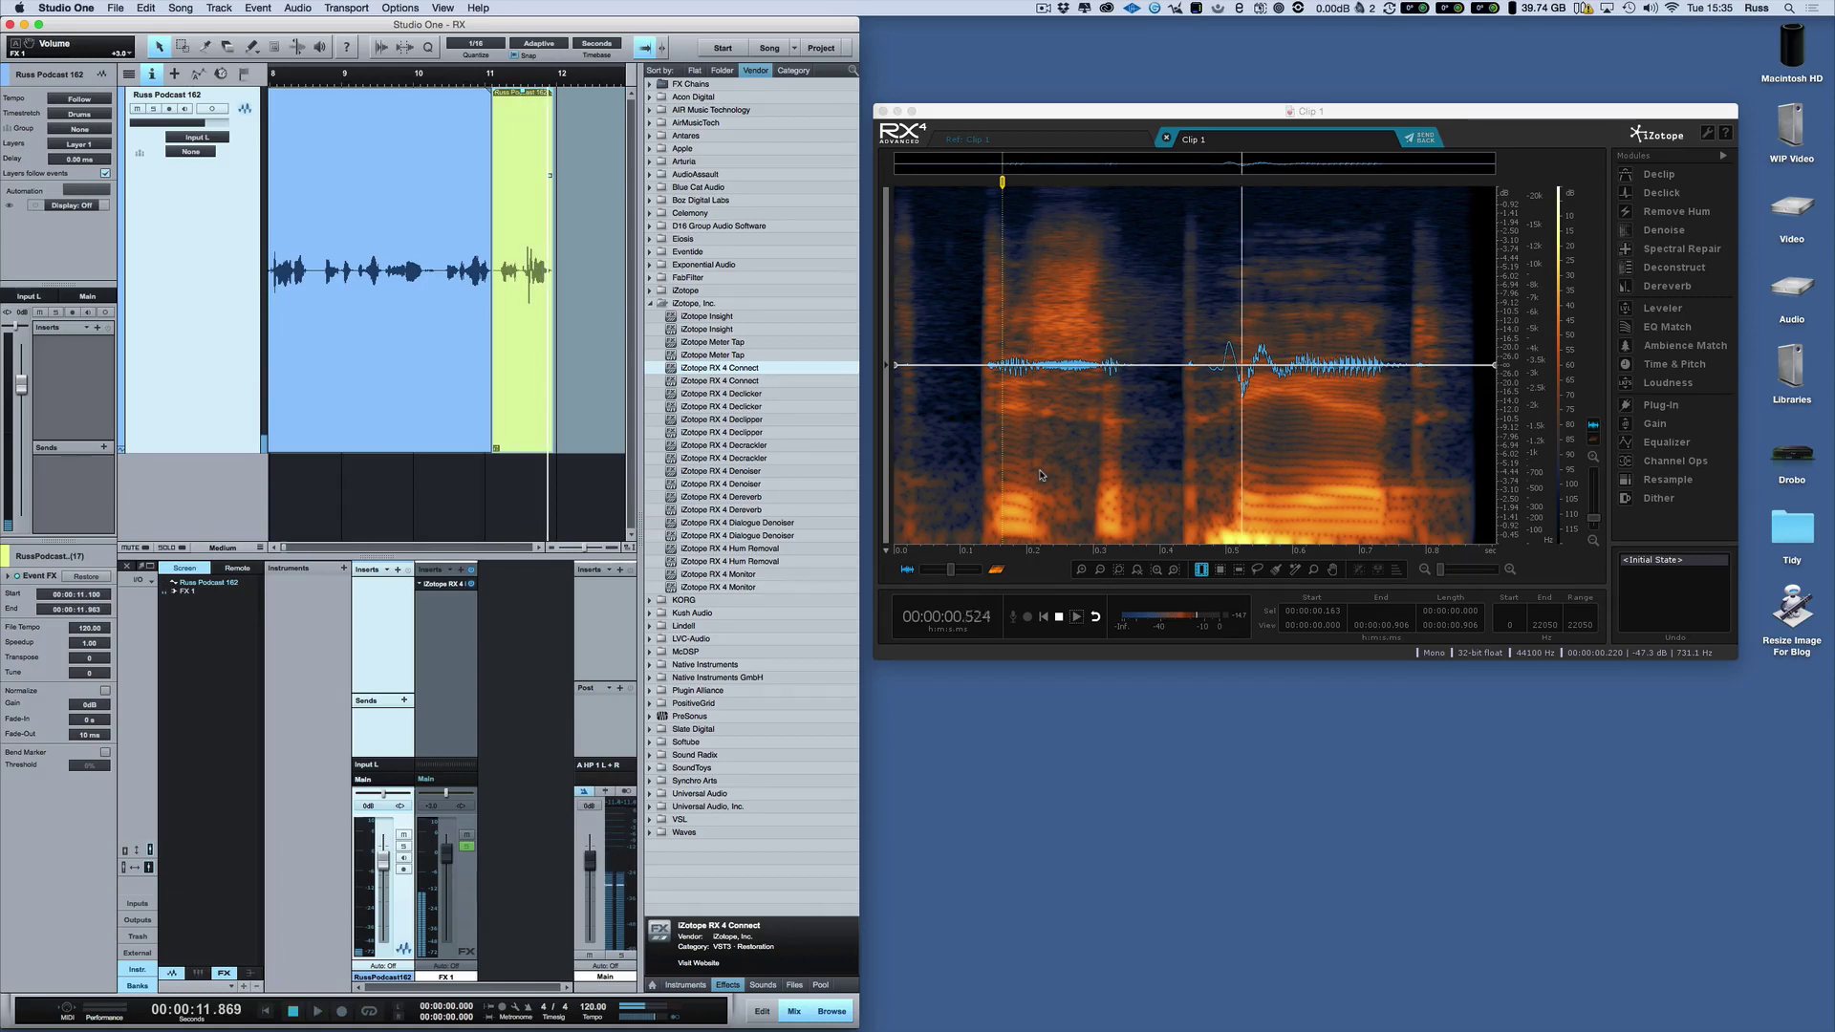
pyautogui.click(1039, 465)
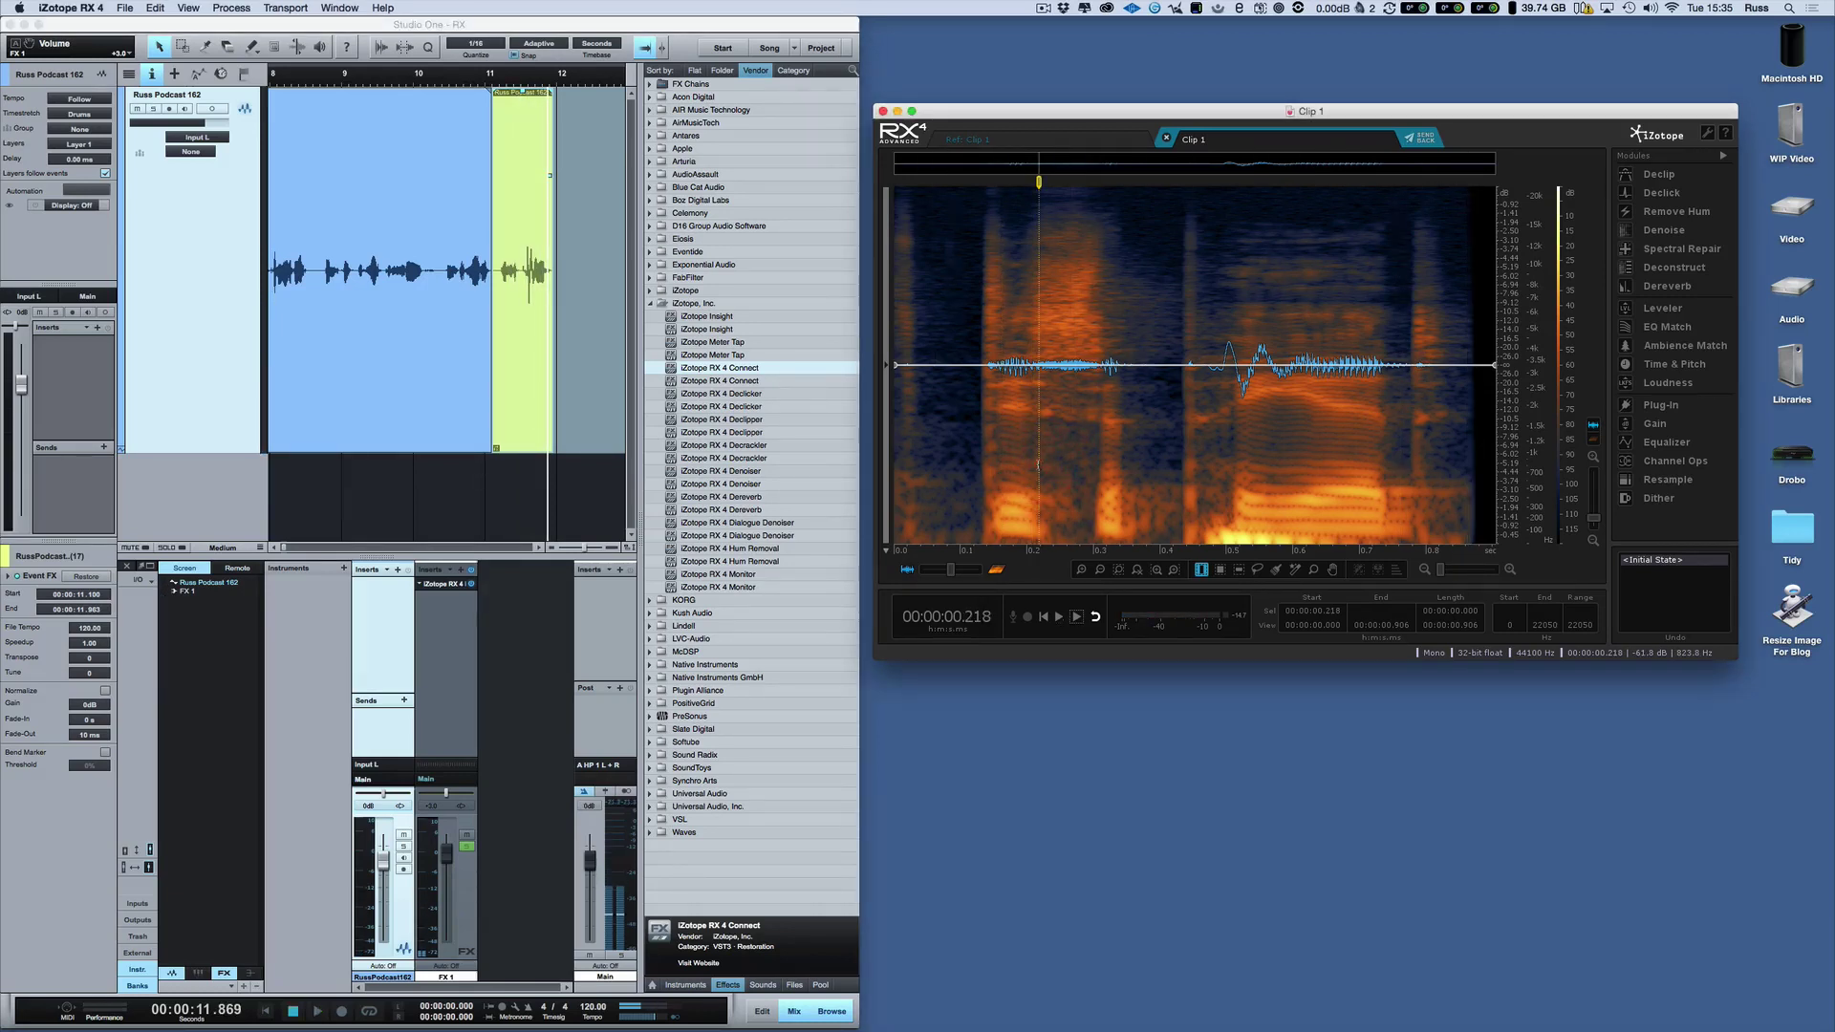
# Add three clip-gain nodes around the plosive, pull the middle one down, and play it back.
pyautogui.click(1244, 364)
pyautogui.click(1275, 365)
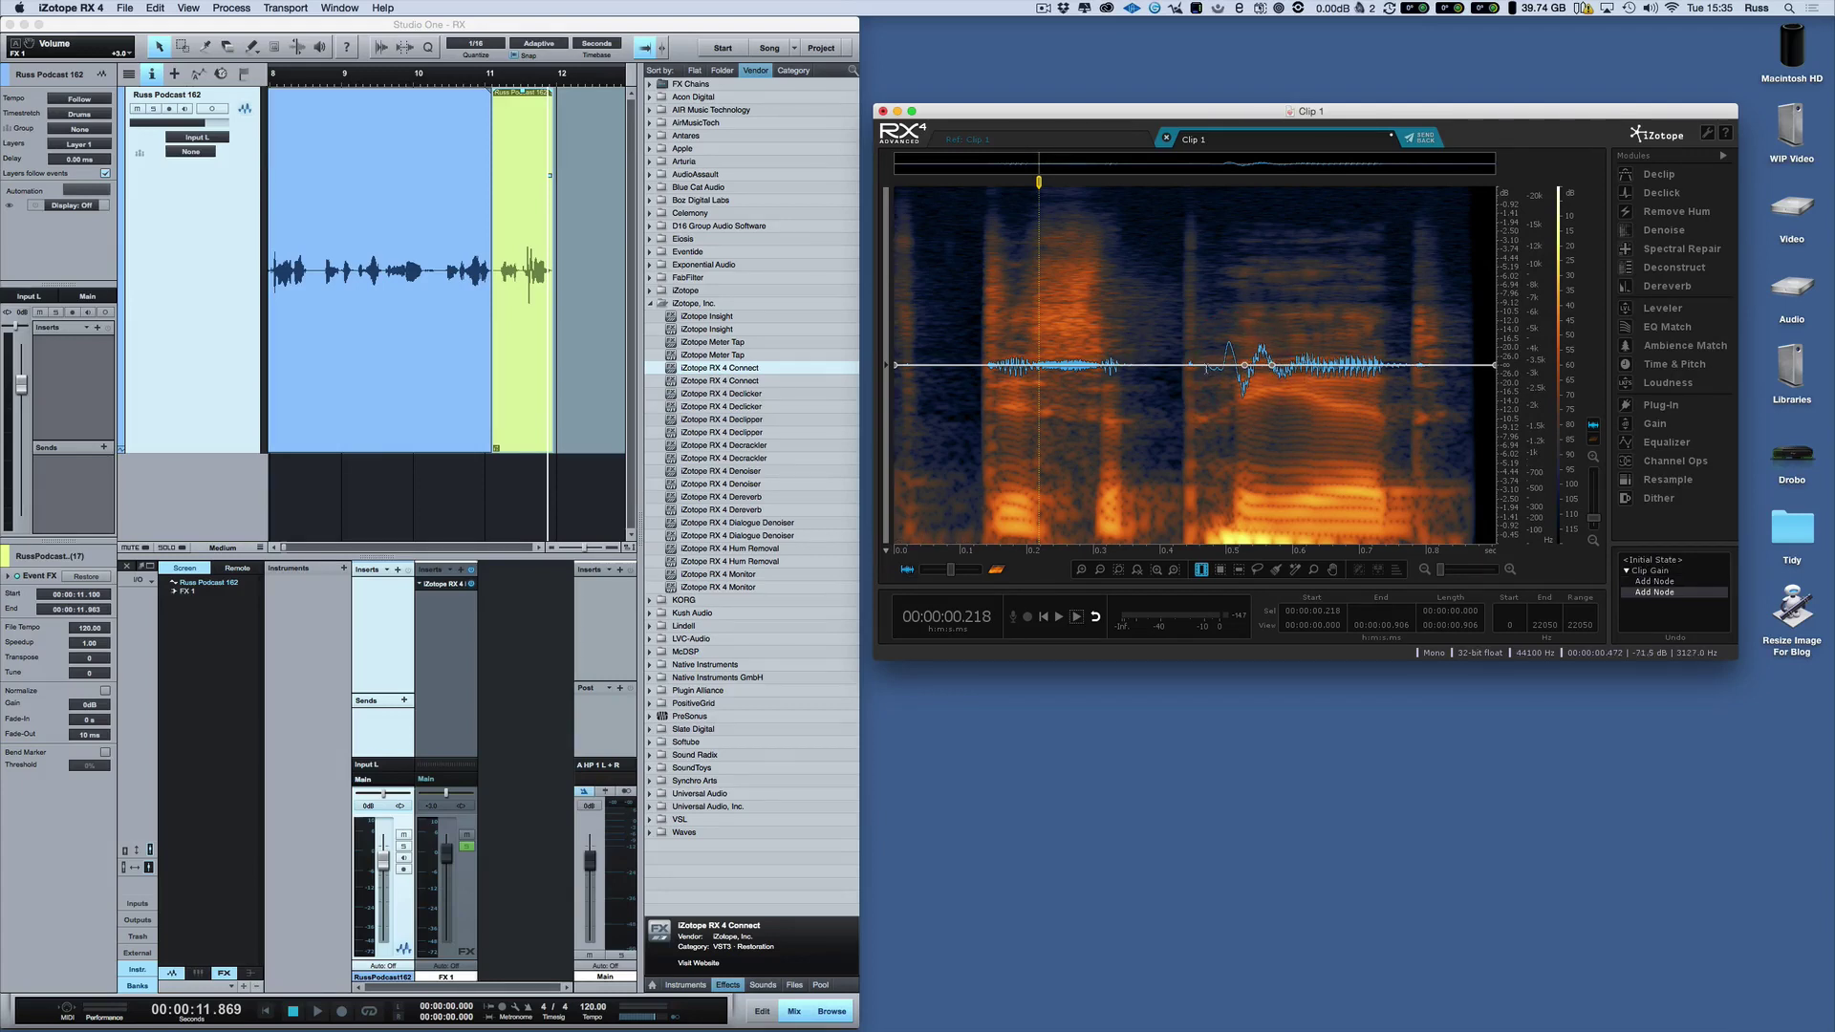
pyautogui.click(1206, 365)
pyautogui.moveTo(1245, 367); pyautogui.dragTo(1239, 470)
pyautogui.press('space')
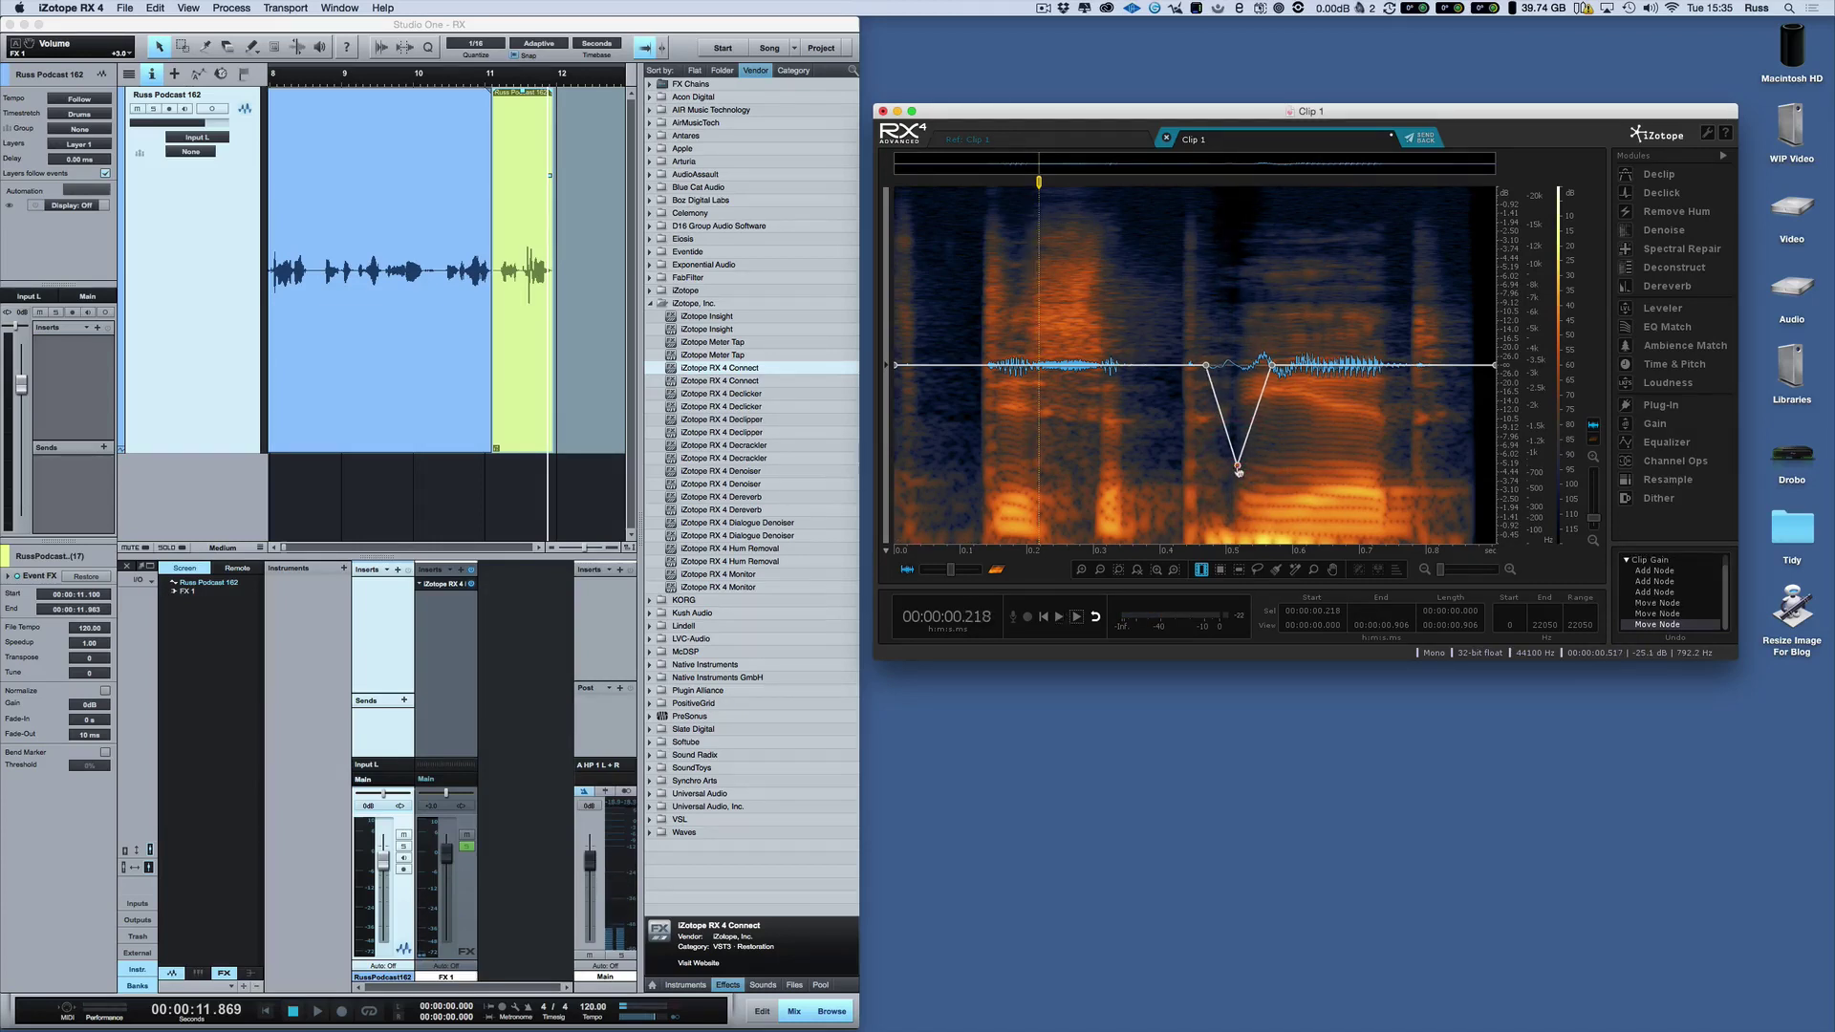
# Export the clip from RX 4 as WAV 'Plosive Fix' to the Desktop and drag it into Studio One.
pyautogui.click(127, 7)
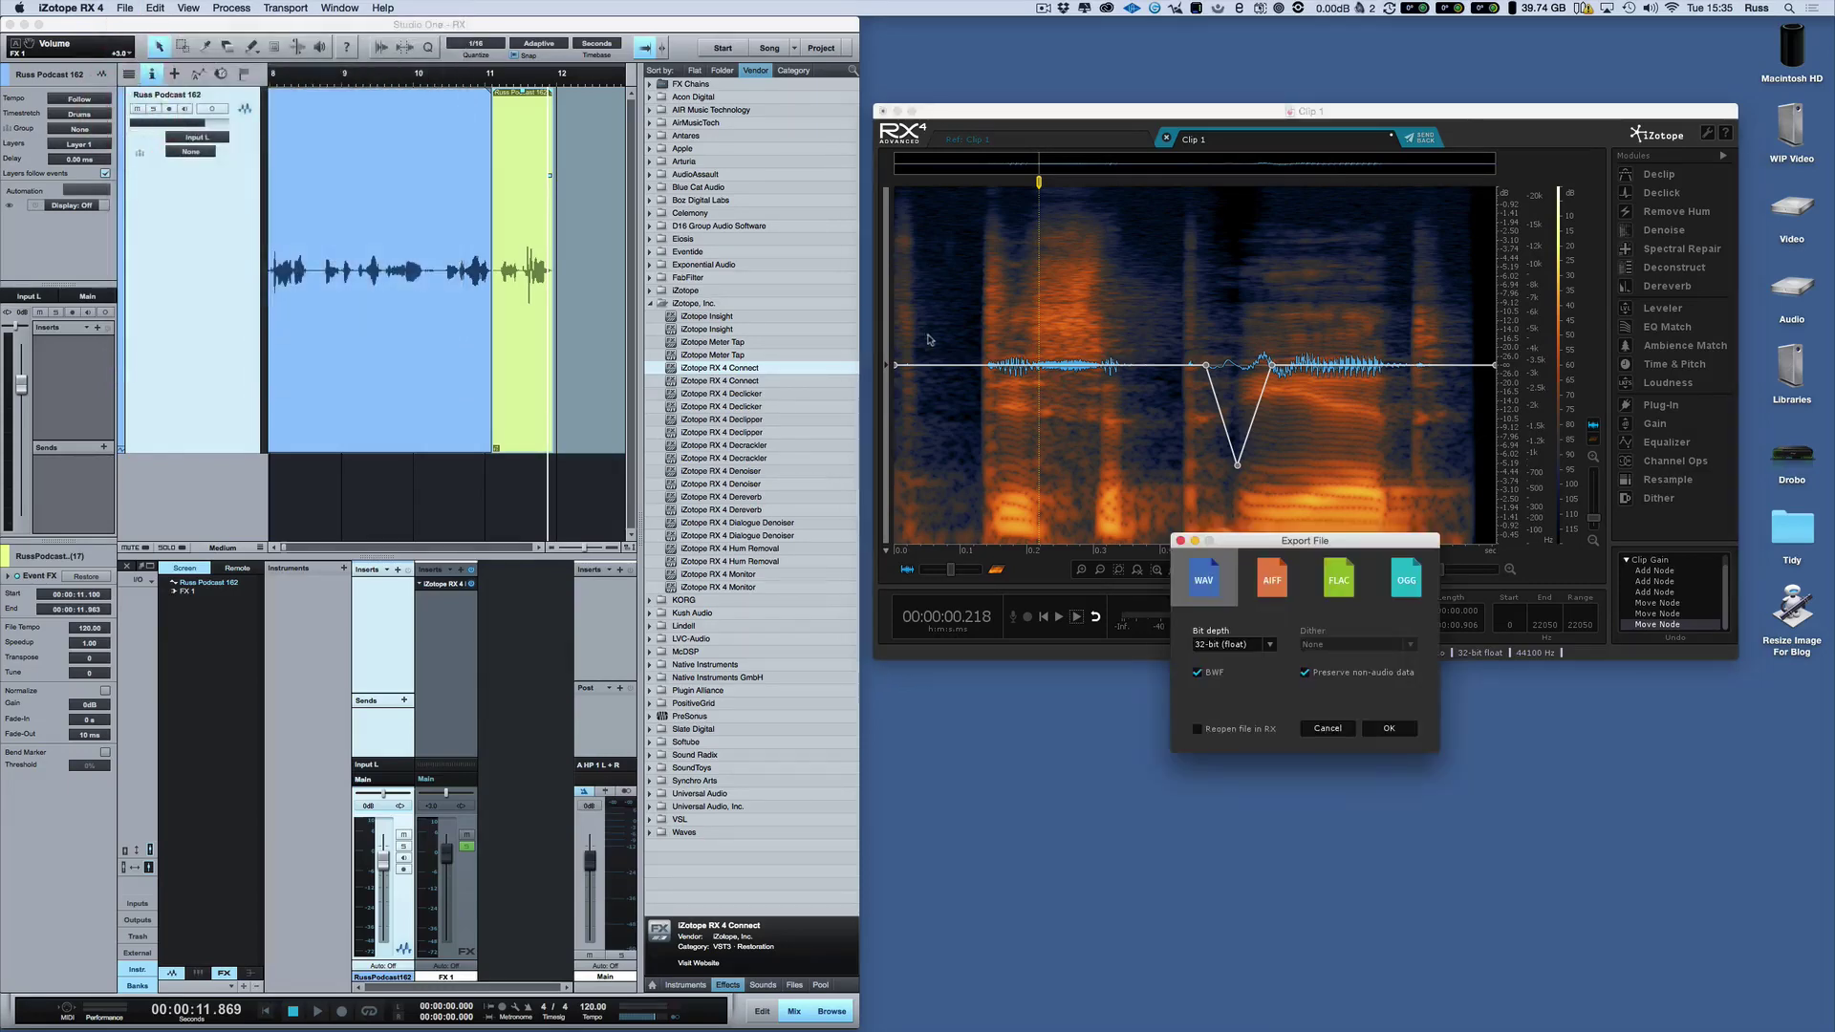
pyautogui.click(1386, 728)
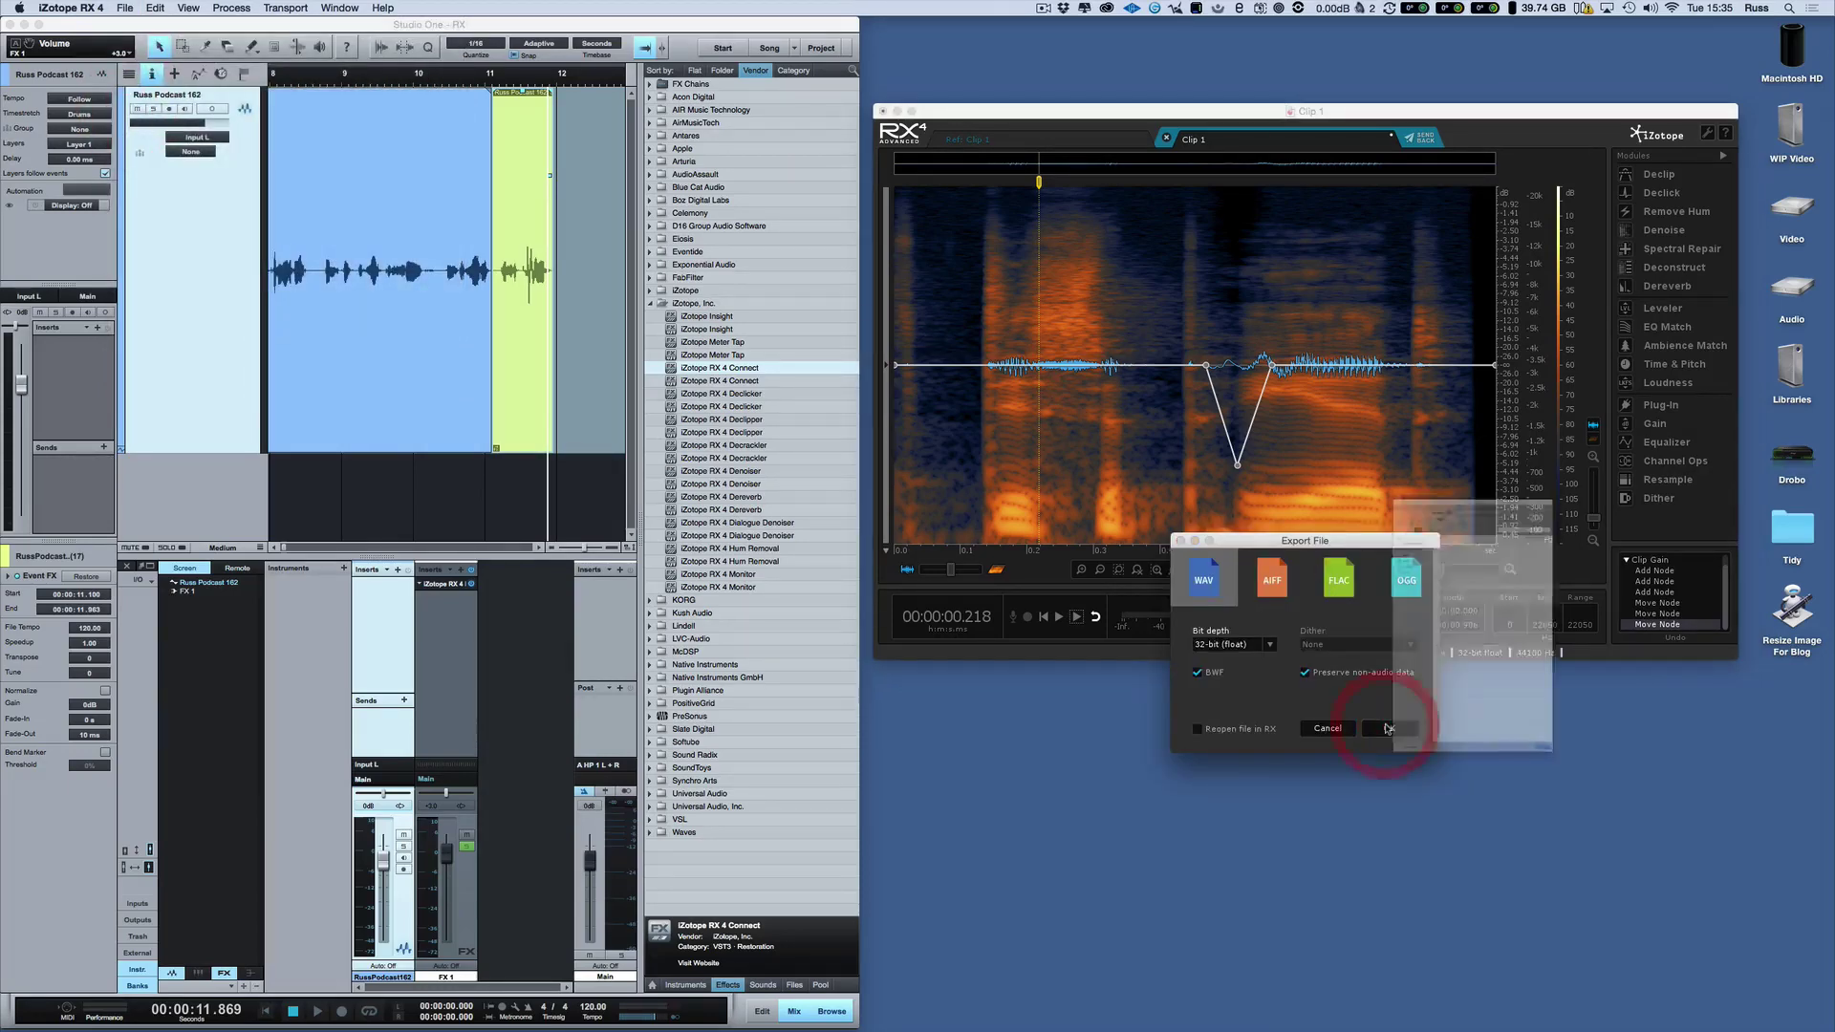
pyautogui.write('Plosive Fix')
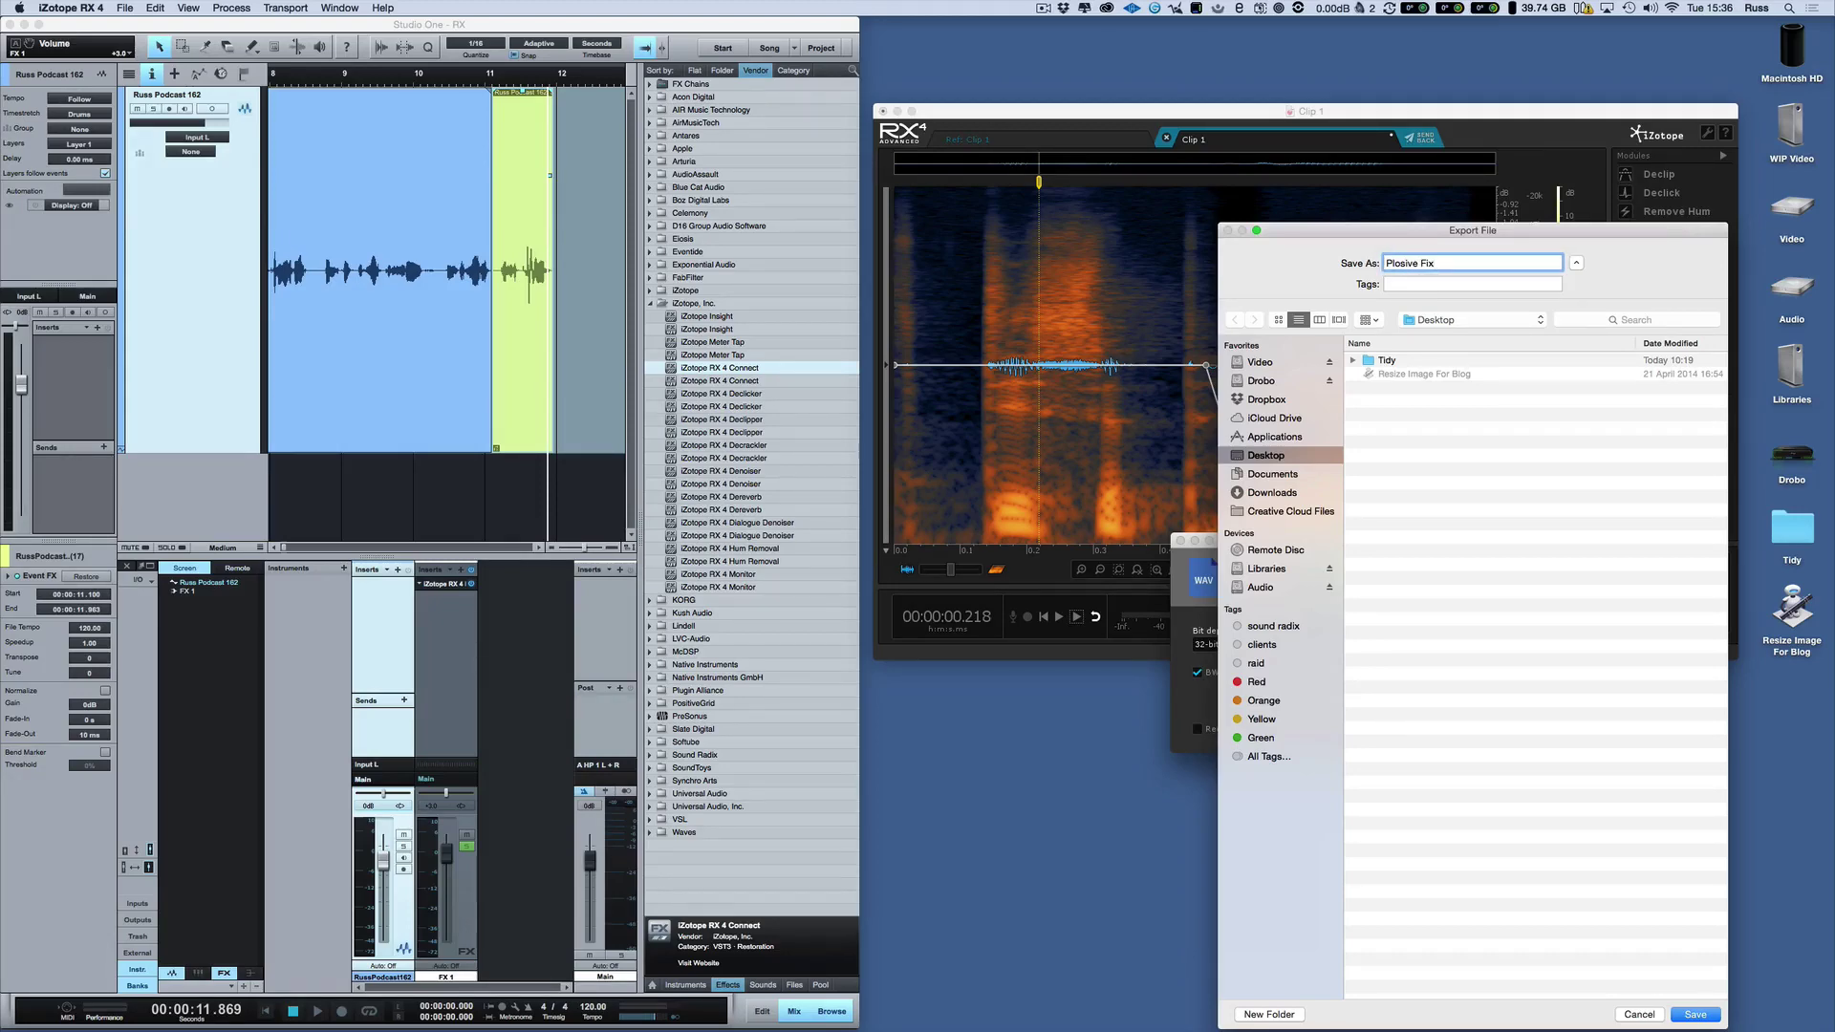
pyautogui.press('Return')
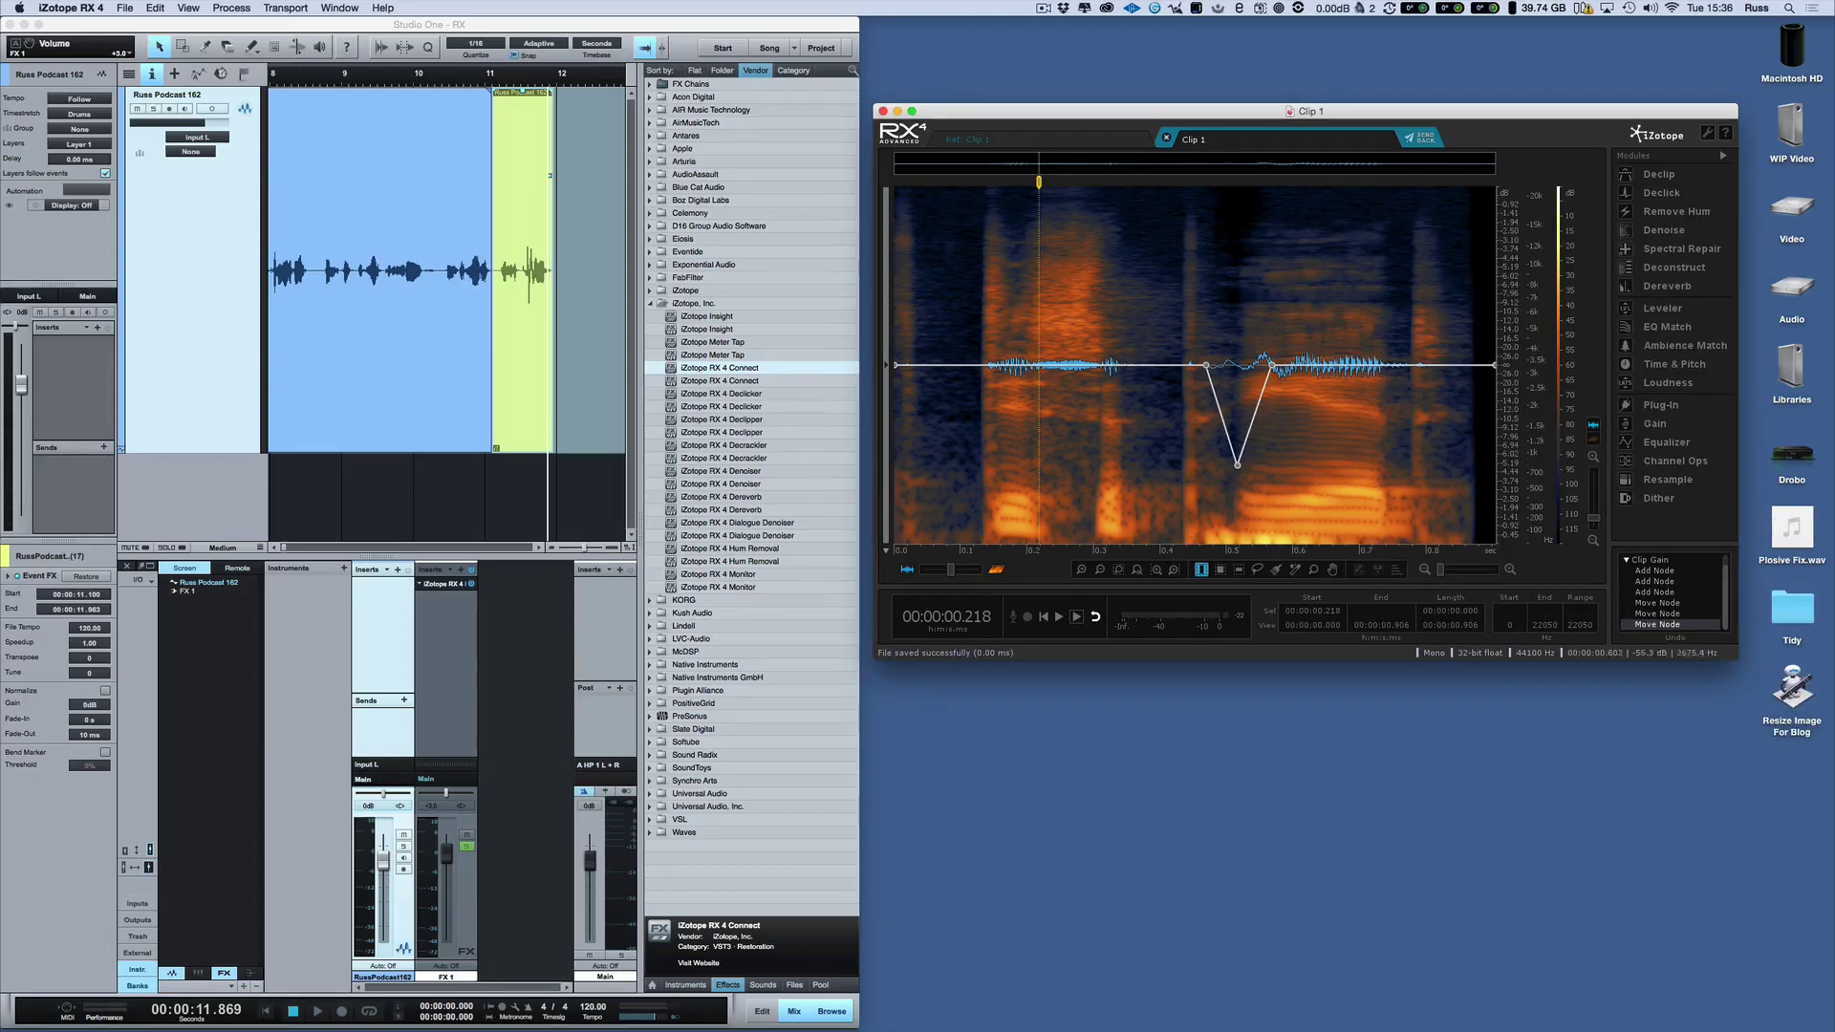
pyautogui.moveTo(1791, 526); pyautogui.dragTo(561, 373)
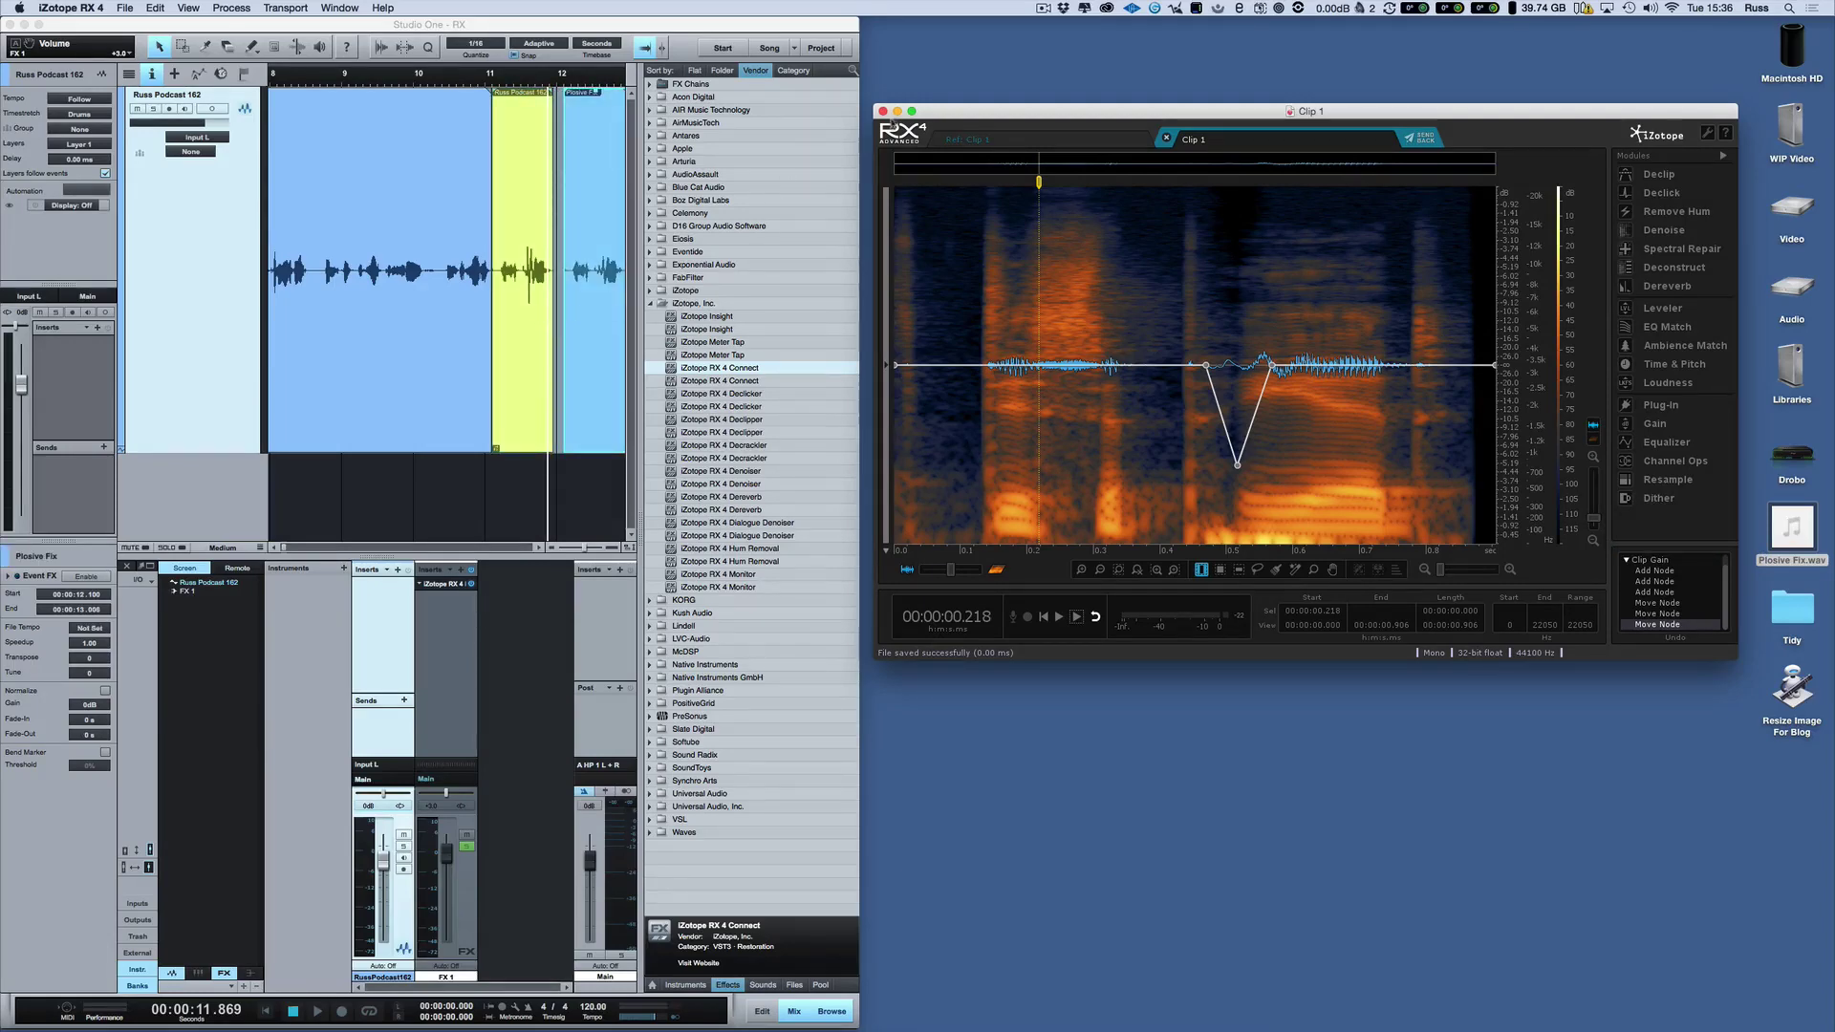
# Minimise RX, maximise Studio One, and slide the Plosive Fix clip over the yellow podcast event.
pyautogui.click(896, 112)
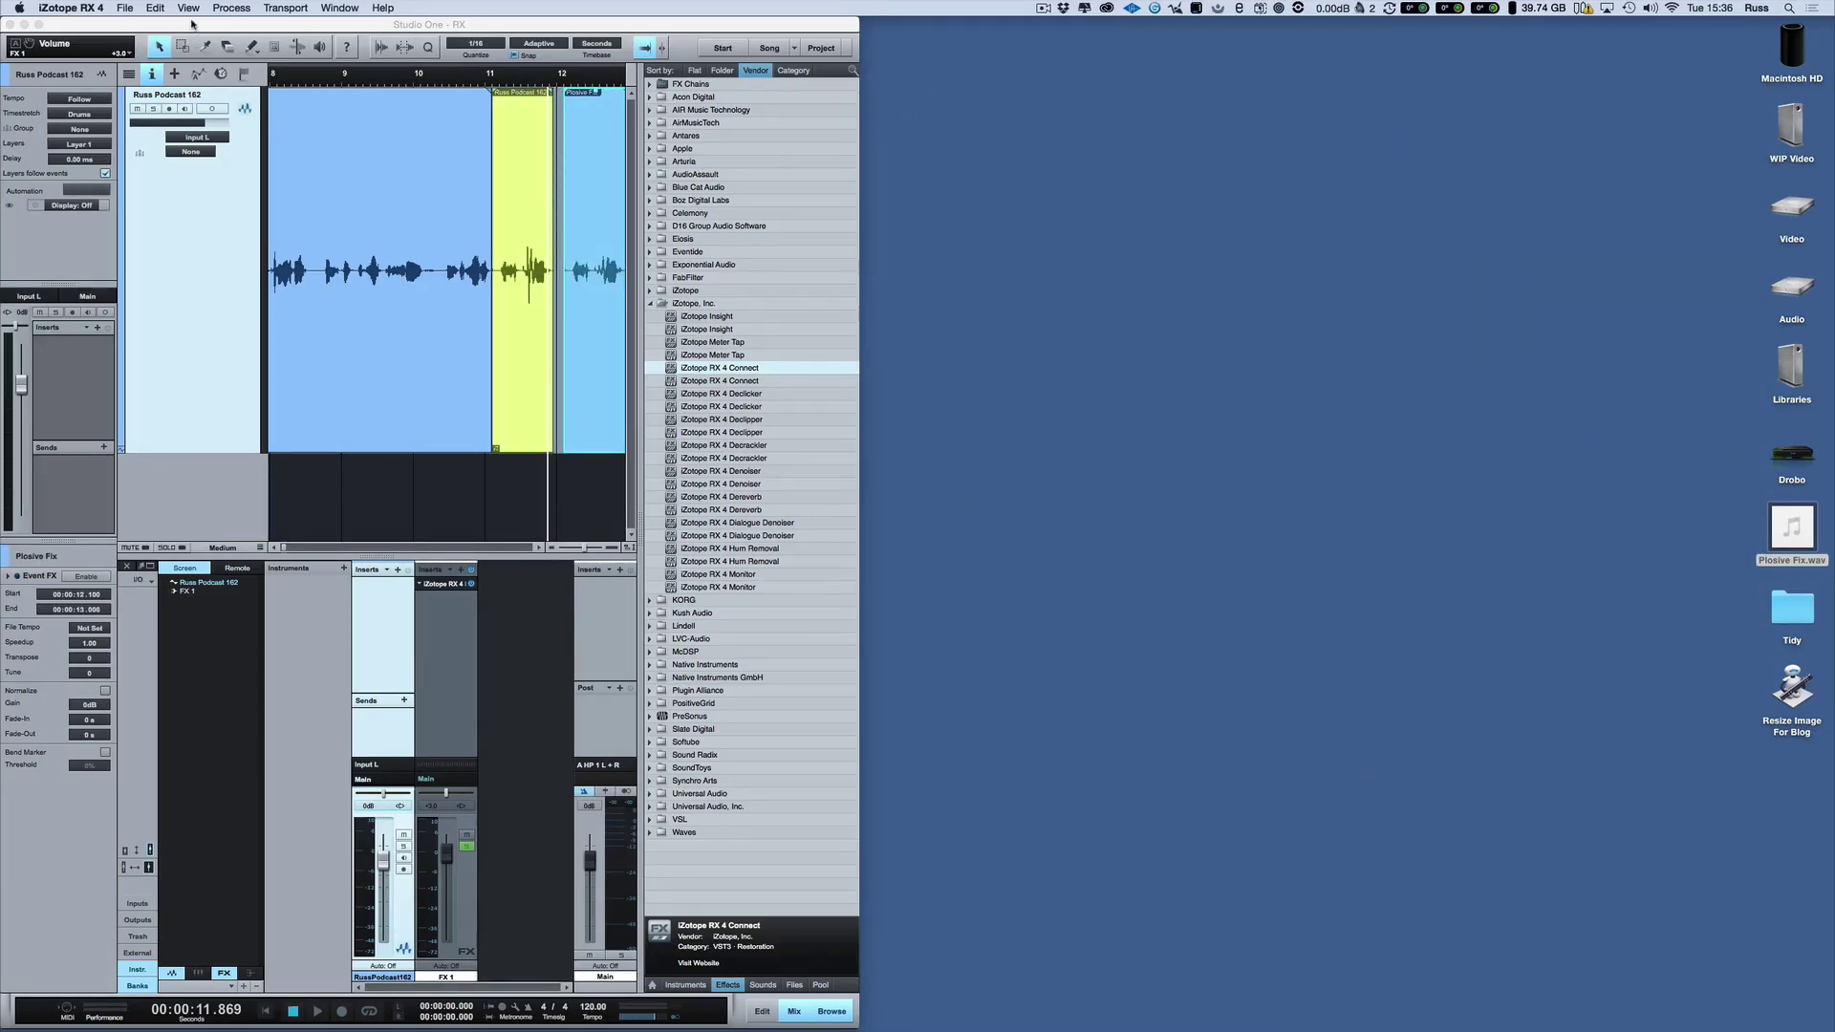
pyautogui.doubleClick(191, 24)
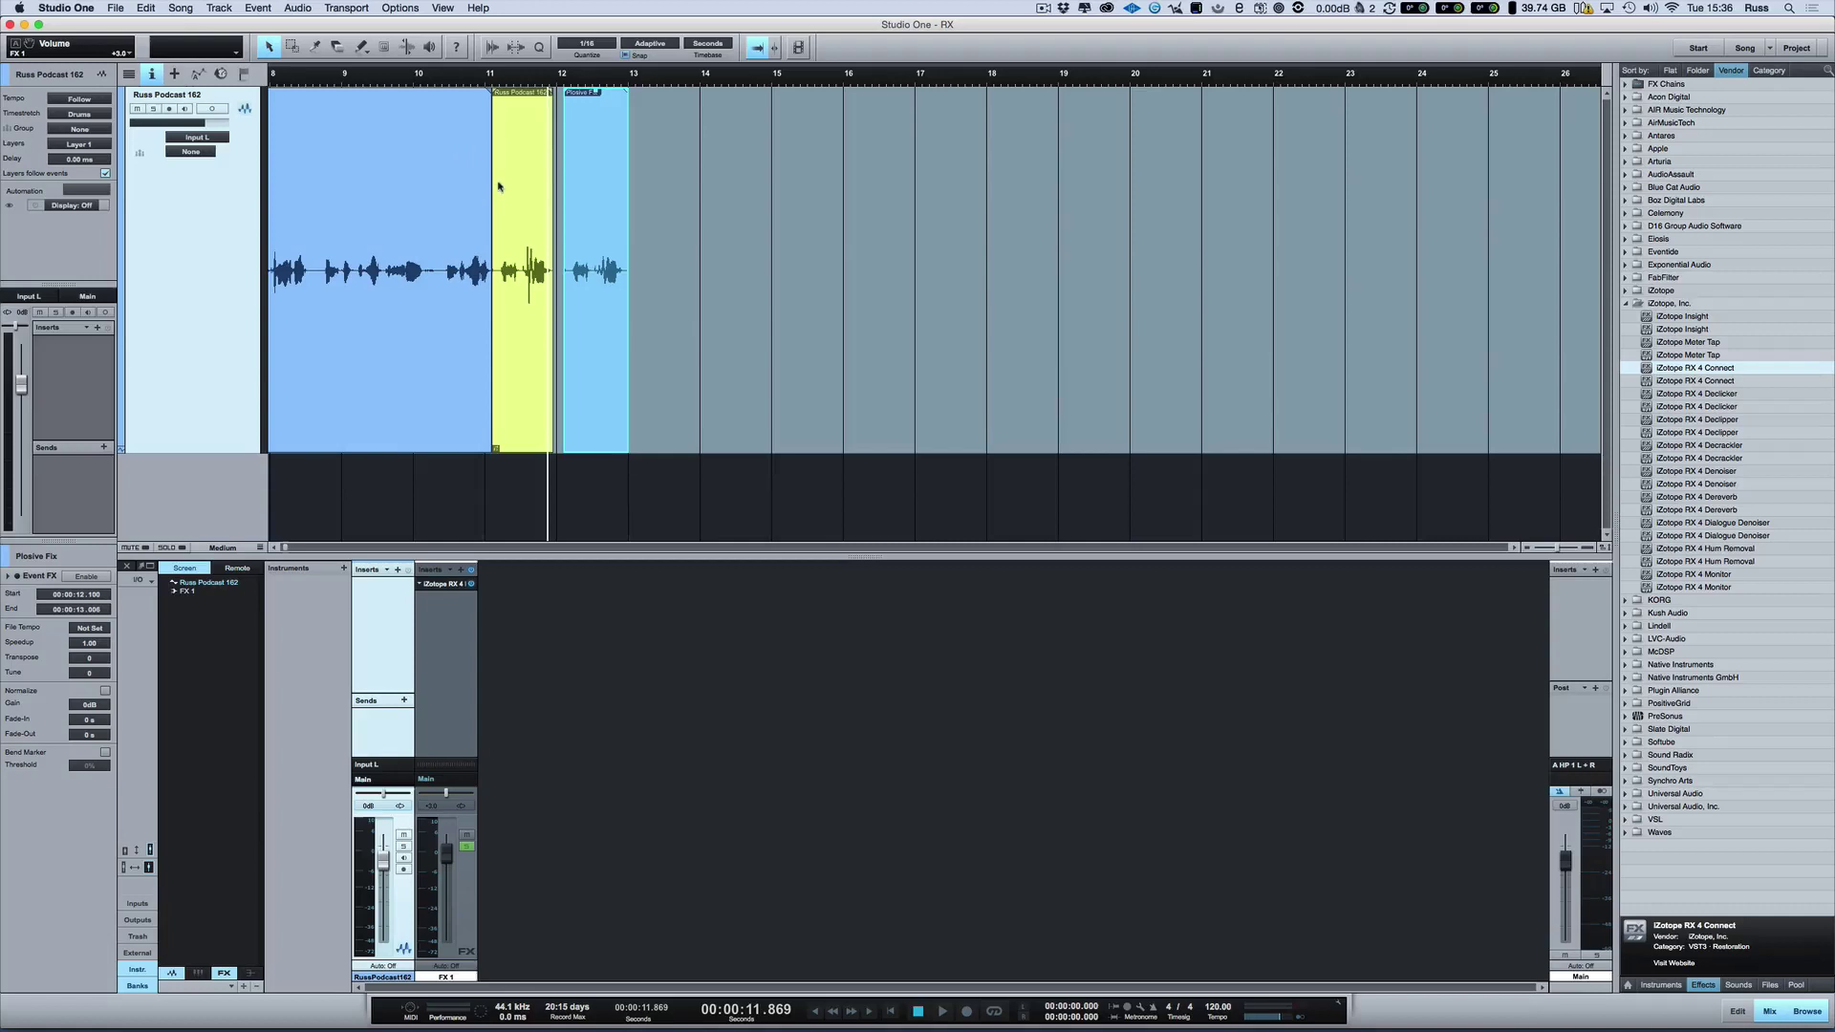
pyautogui.scroll(5, 586, 186)
pyautogui.hscroll(-5, 595, 210)
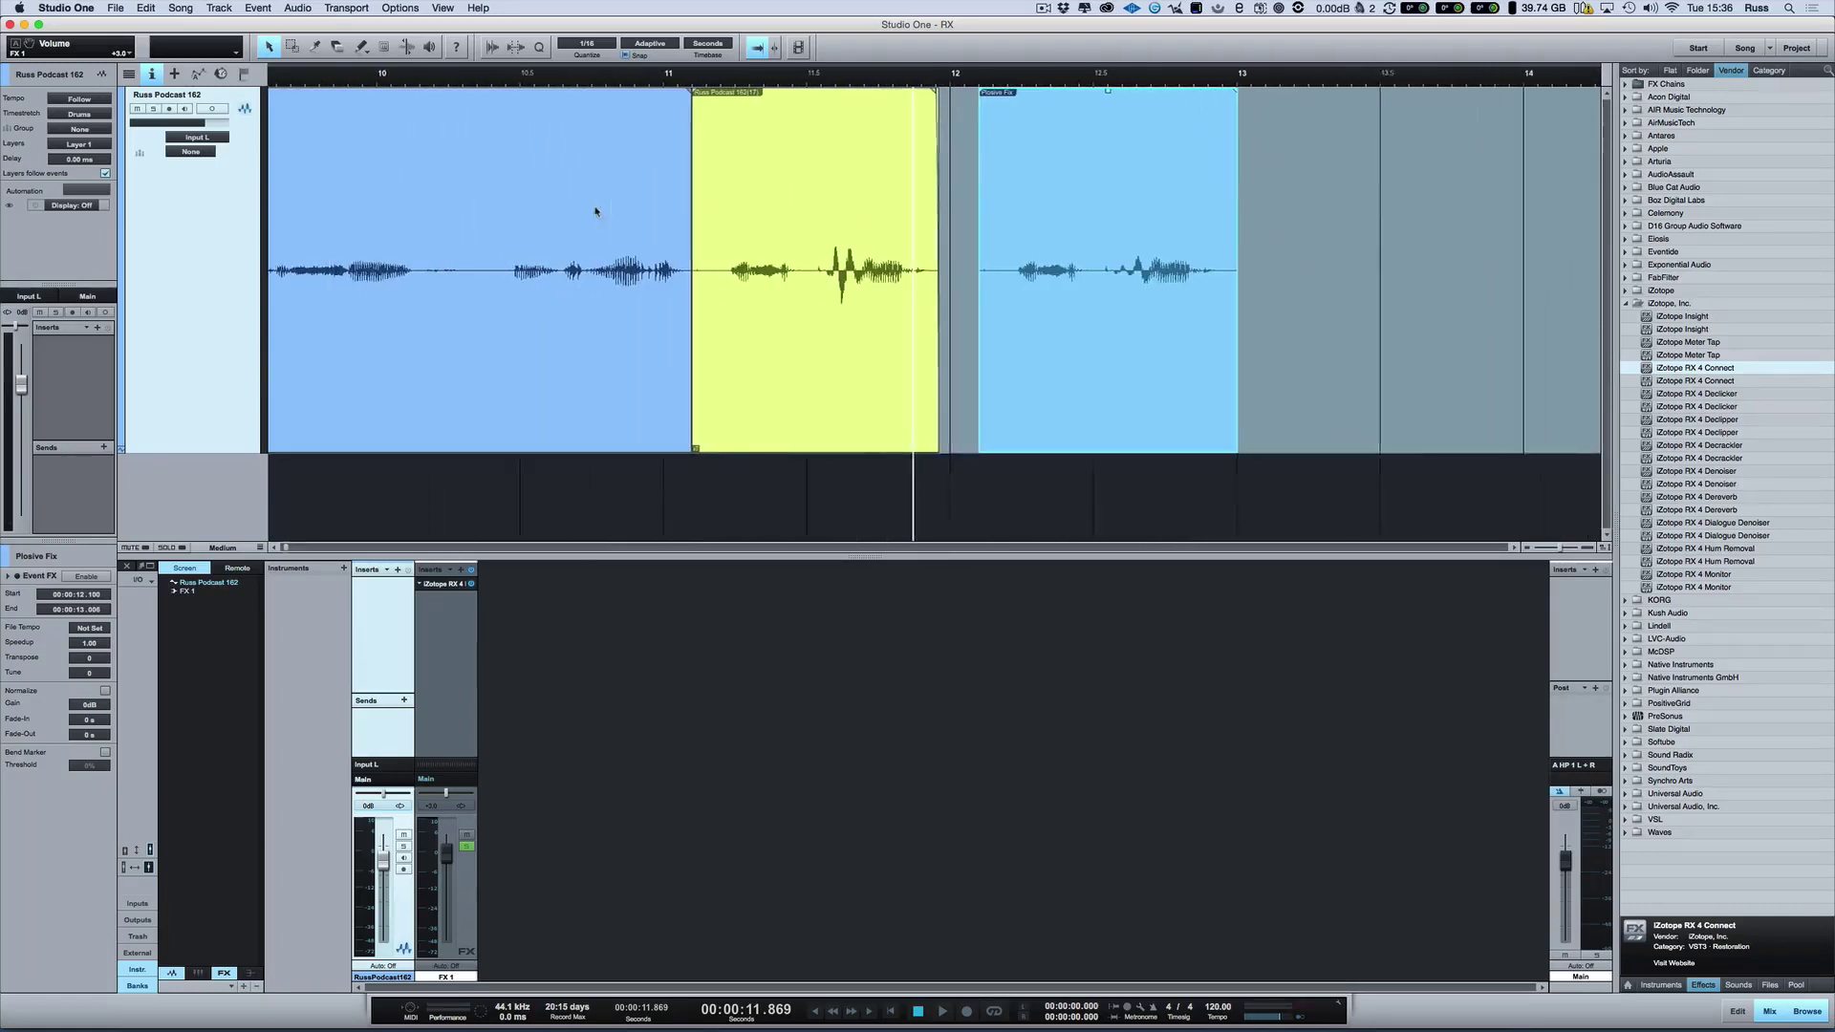
pyautogui.hscroll(-2, 595, 210)
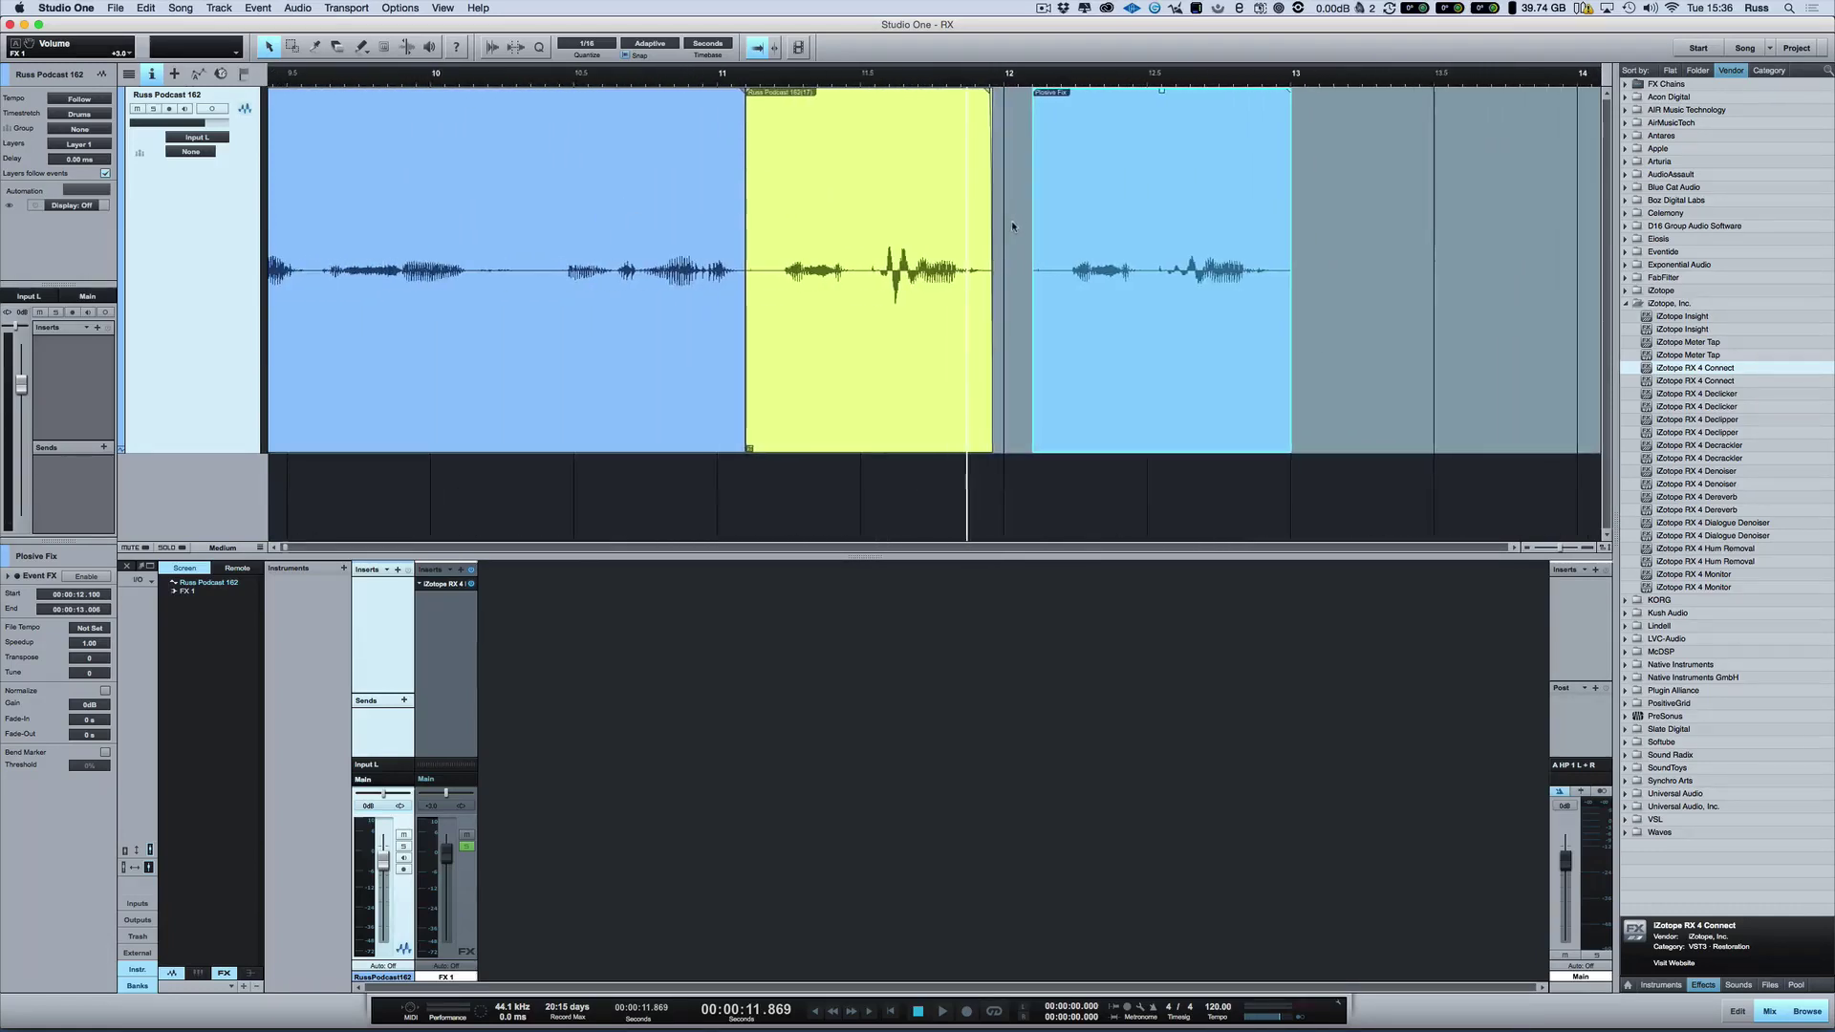
pyautogui.click(650, 43)
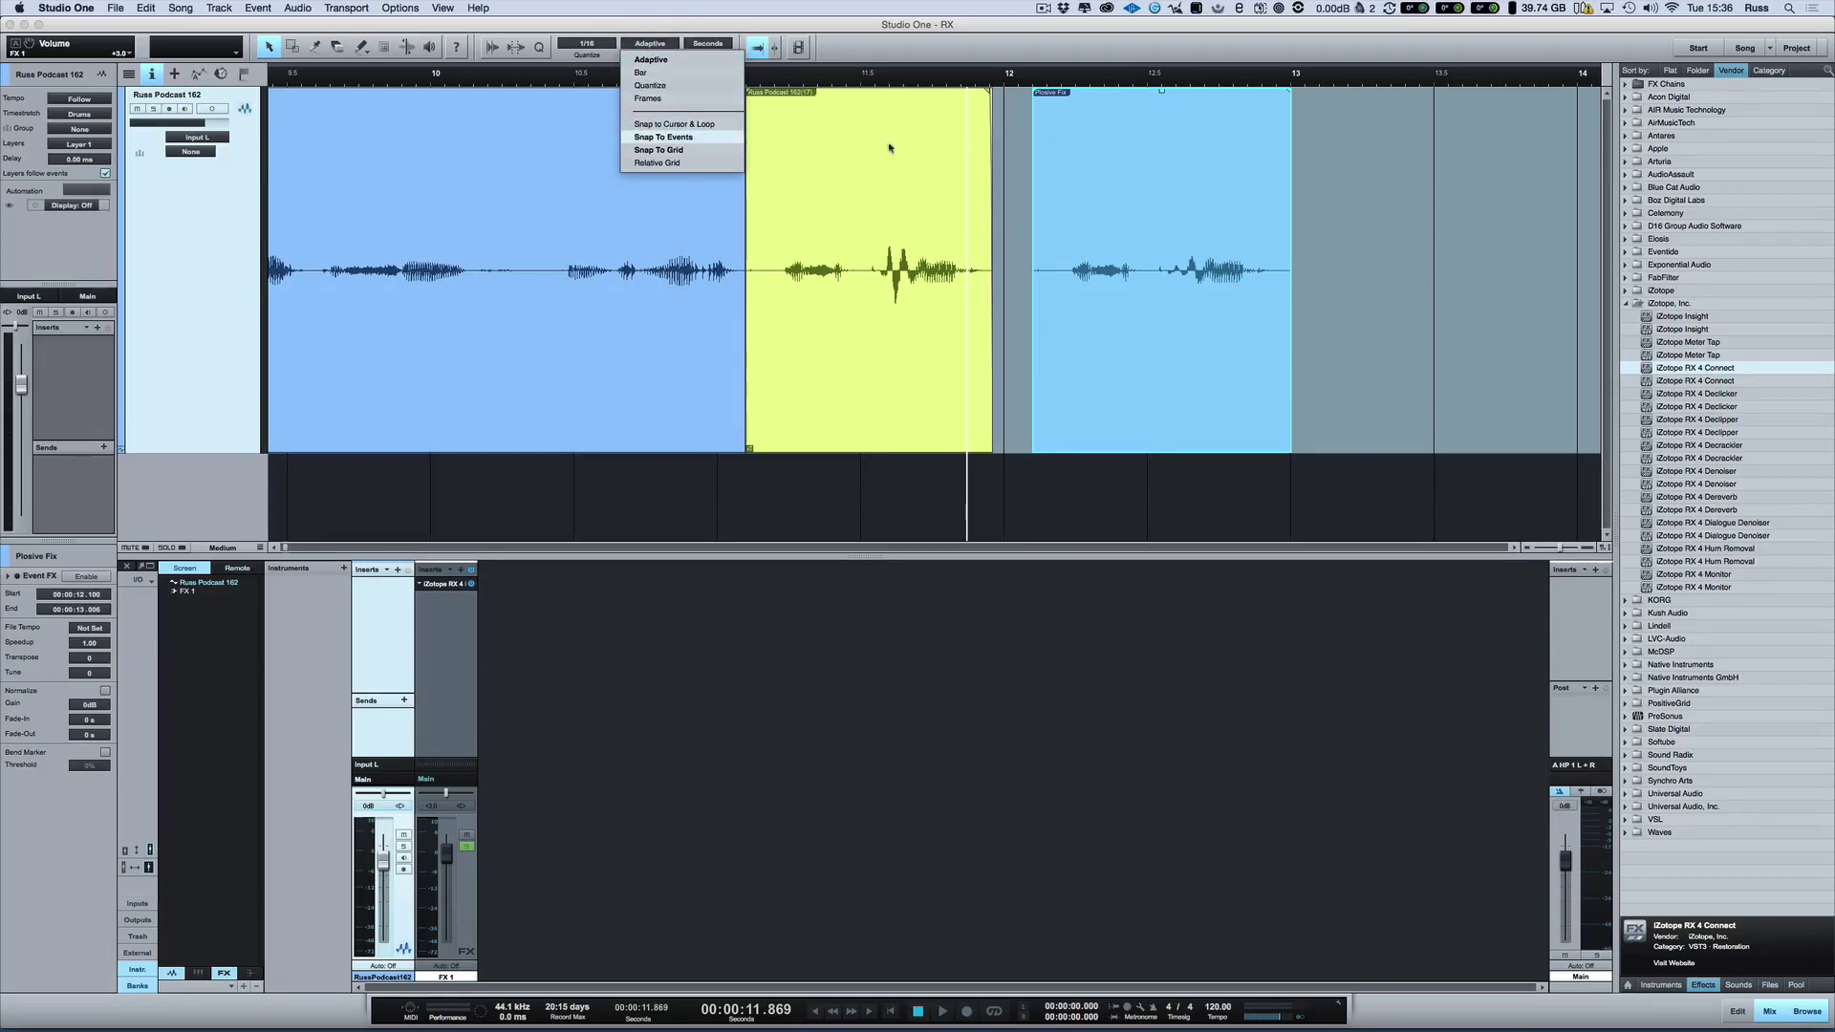
pyautogui.click(1372, 106)
pyautogui.moveTo(1161, 310); pyautogui.dragTo(880, 307)
# Audition the fix from about 10.7 s on the timeline.
pyautogui.click(646, 82)
pyautogui.press('space')
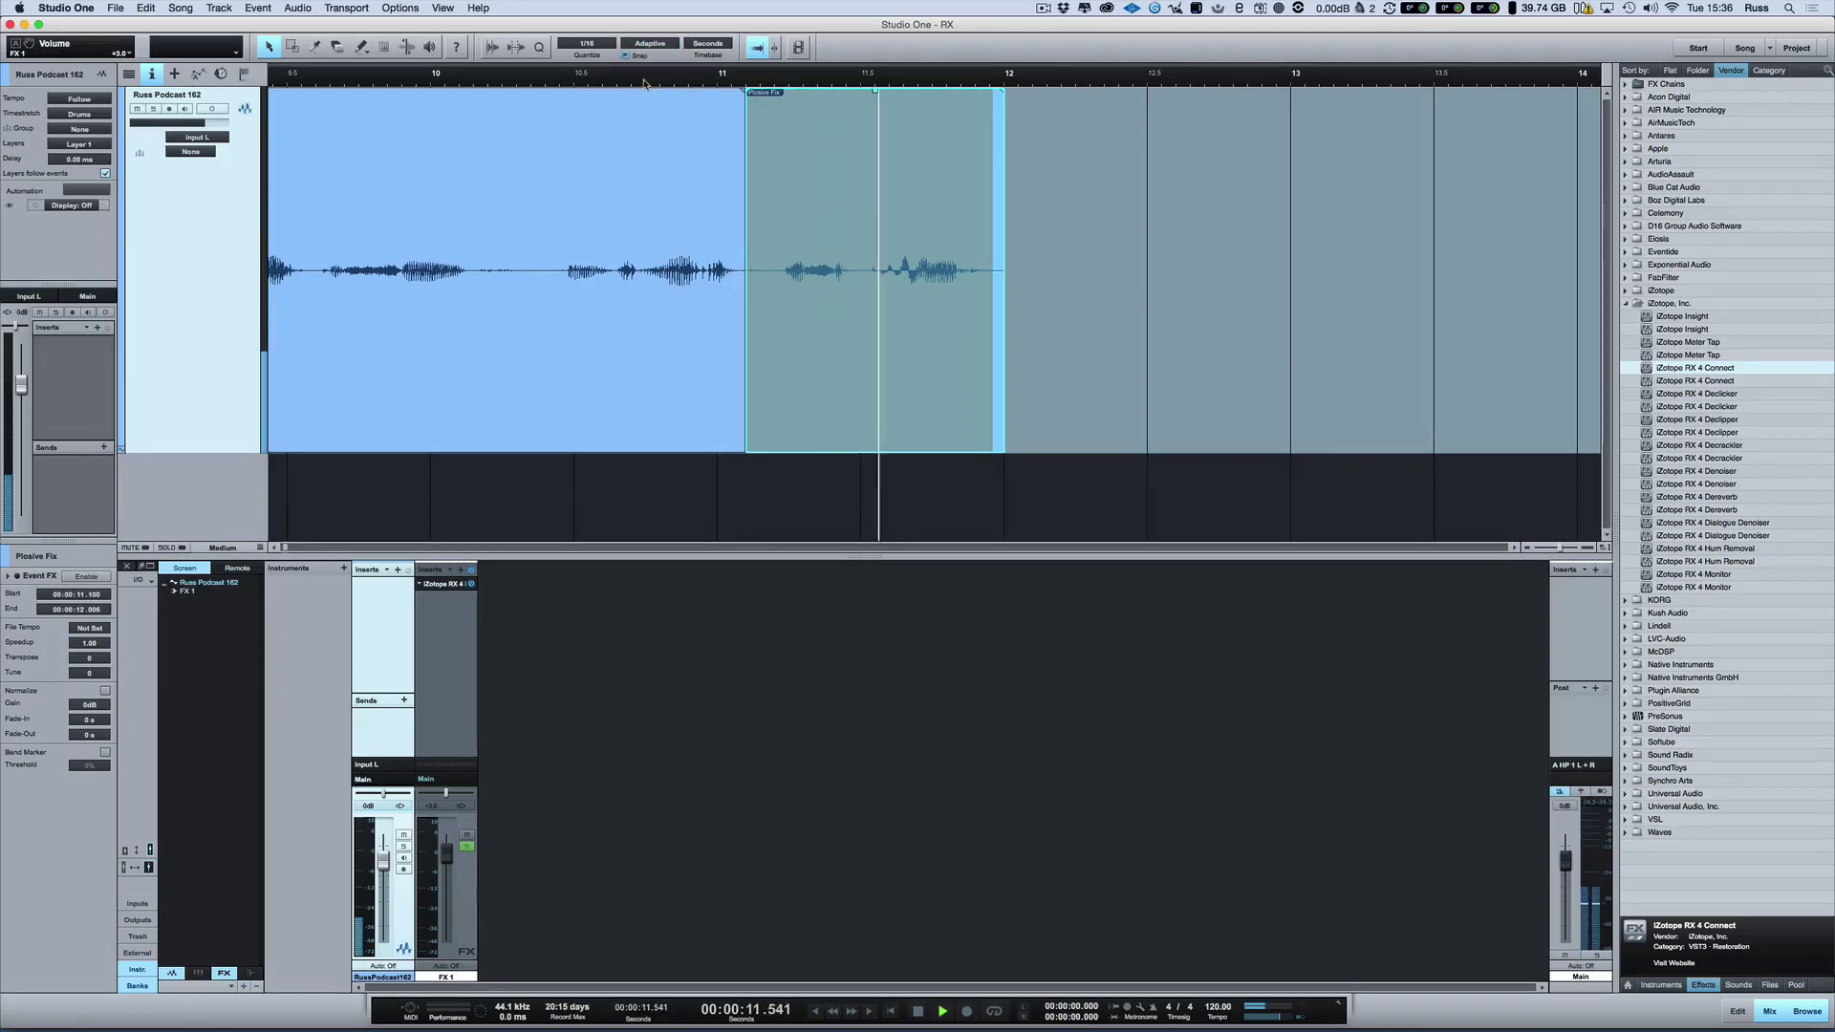
pyautogui.click(645, 82)
pyautogui.click(646, 82)
pyautogui.press('space')
# Move Plosive Fix to 12.2 s, compare playback from 10.8 s, and open the original event in RX.
pyautogui.moveTo(852, 275); pyautogui.dragTo(1166, 270)
pyautogui.click(660, 82)
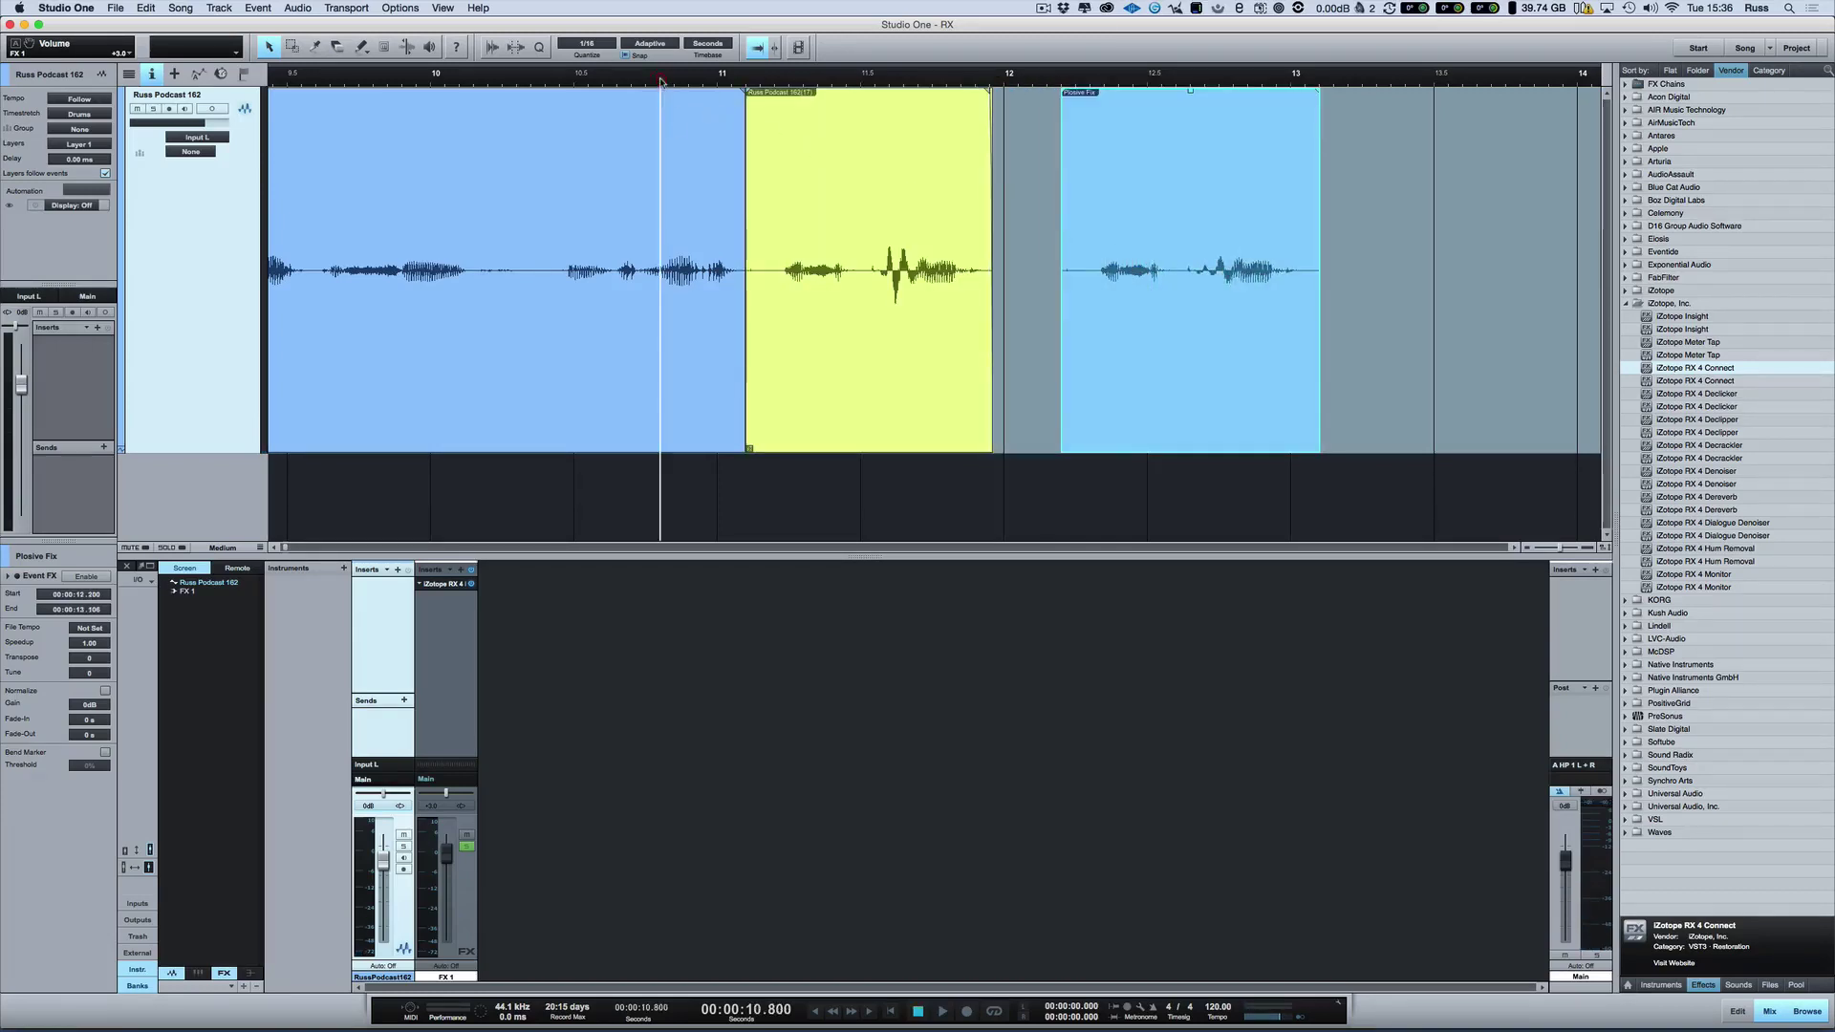
pyautogui.press('space')
pyautogui.press('space')
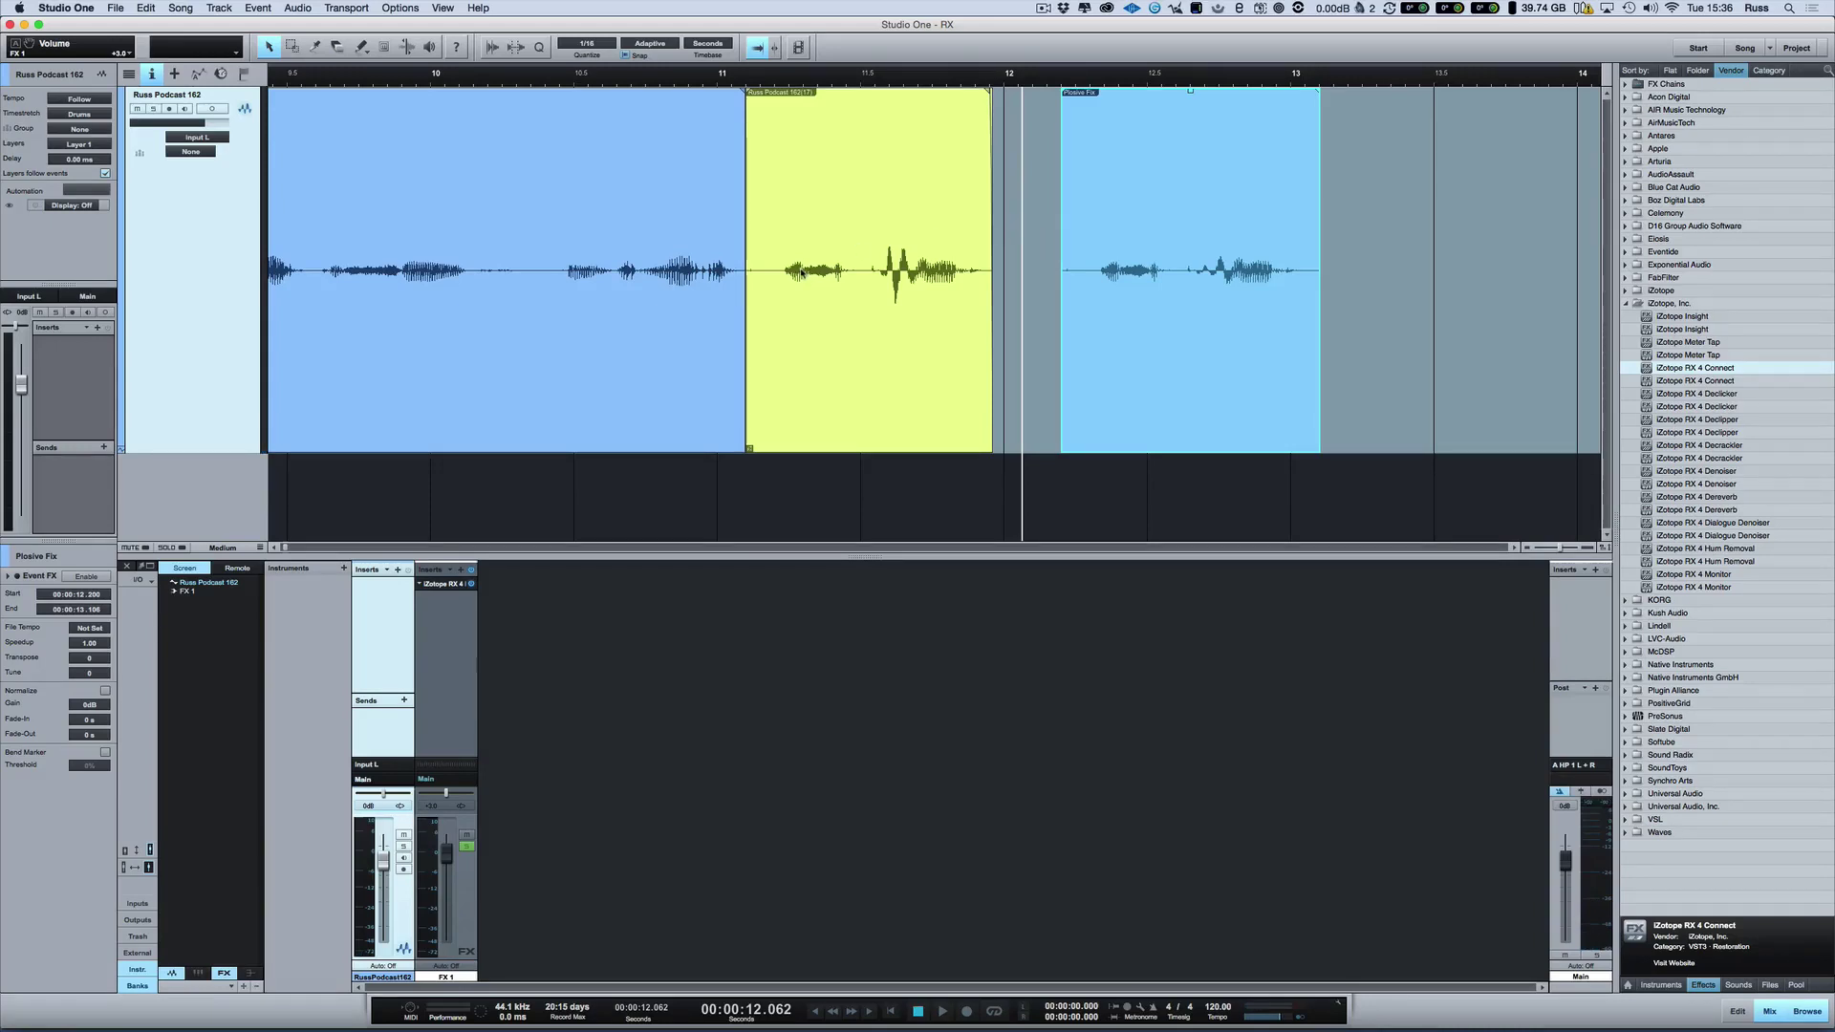
pyautogui.doubleClick(828, 279)
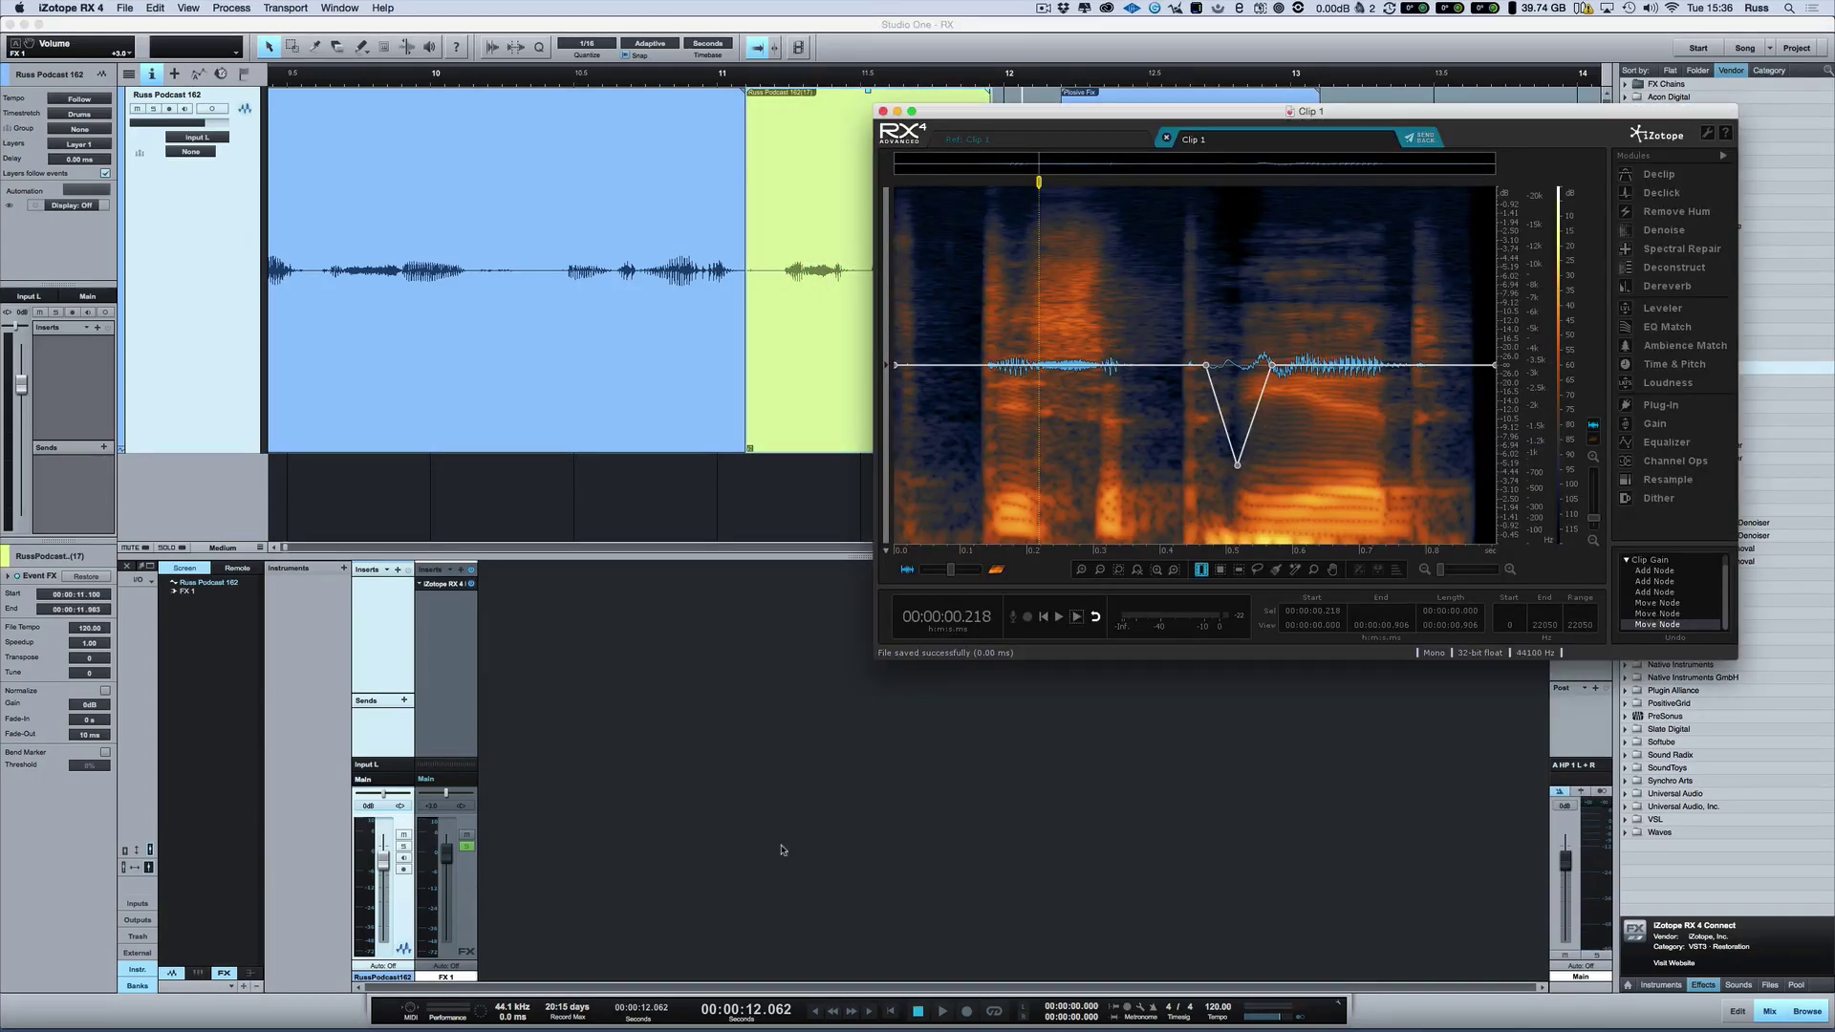
pyautogui.click(779, 856)
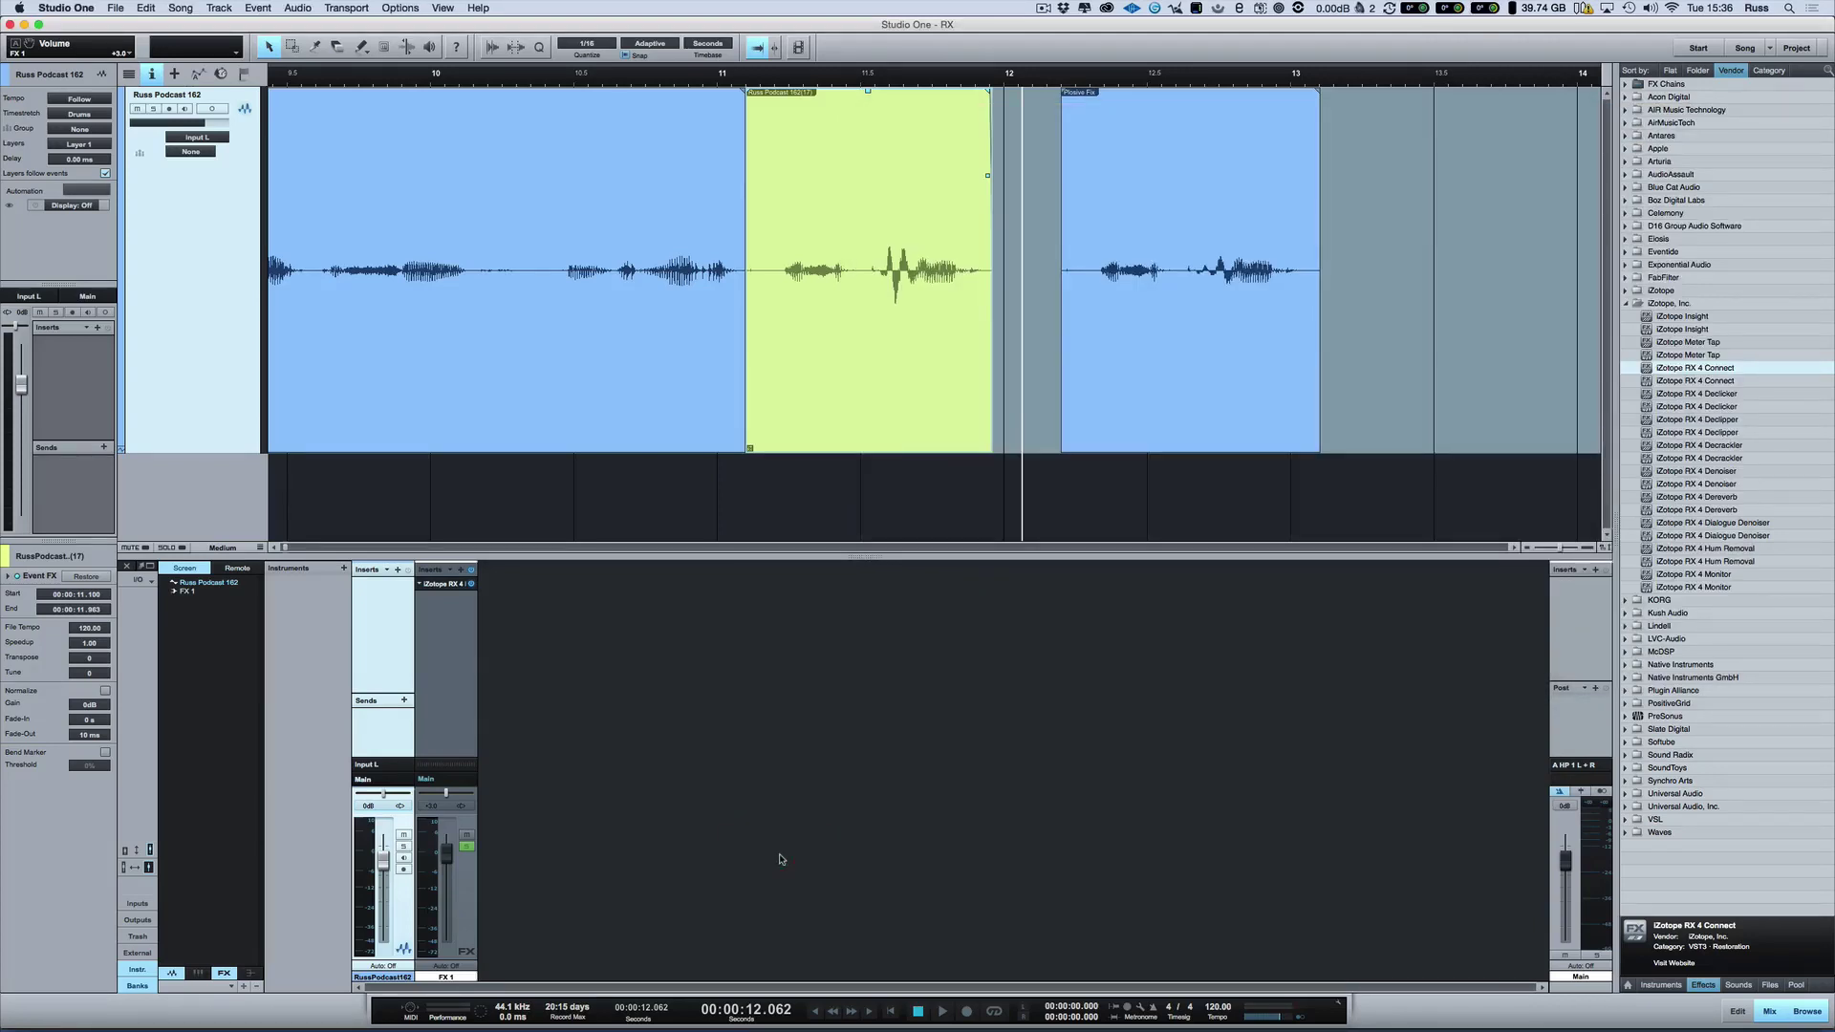